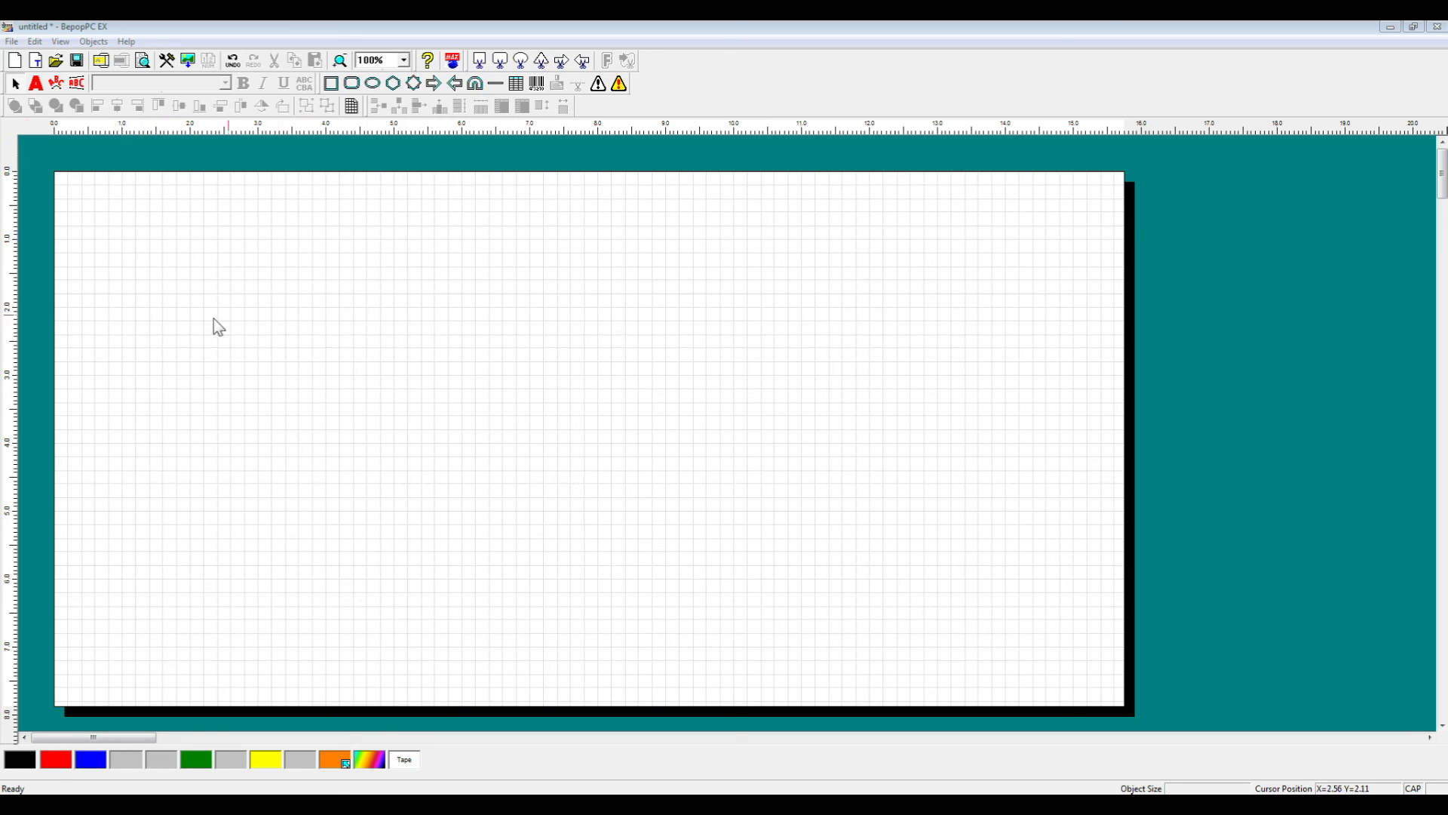
Switch to BepopScanEx, maximize it and read in the MAX image from My Pictures
left_click(167, 62)
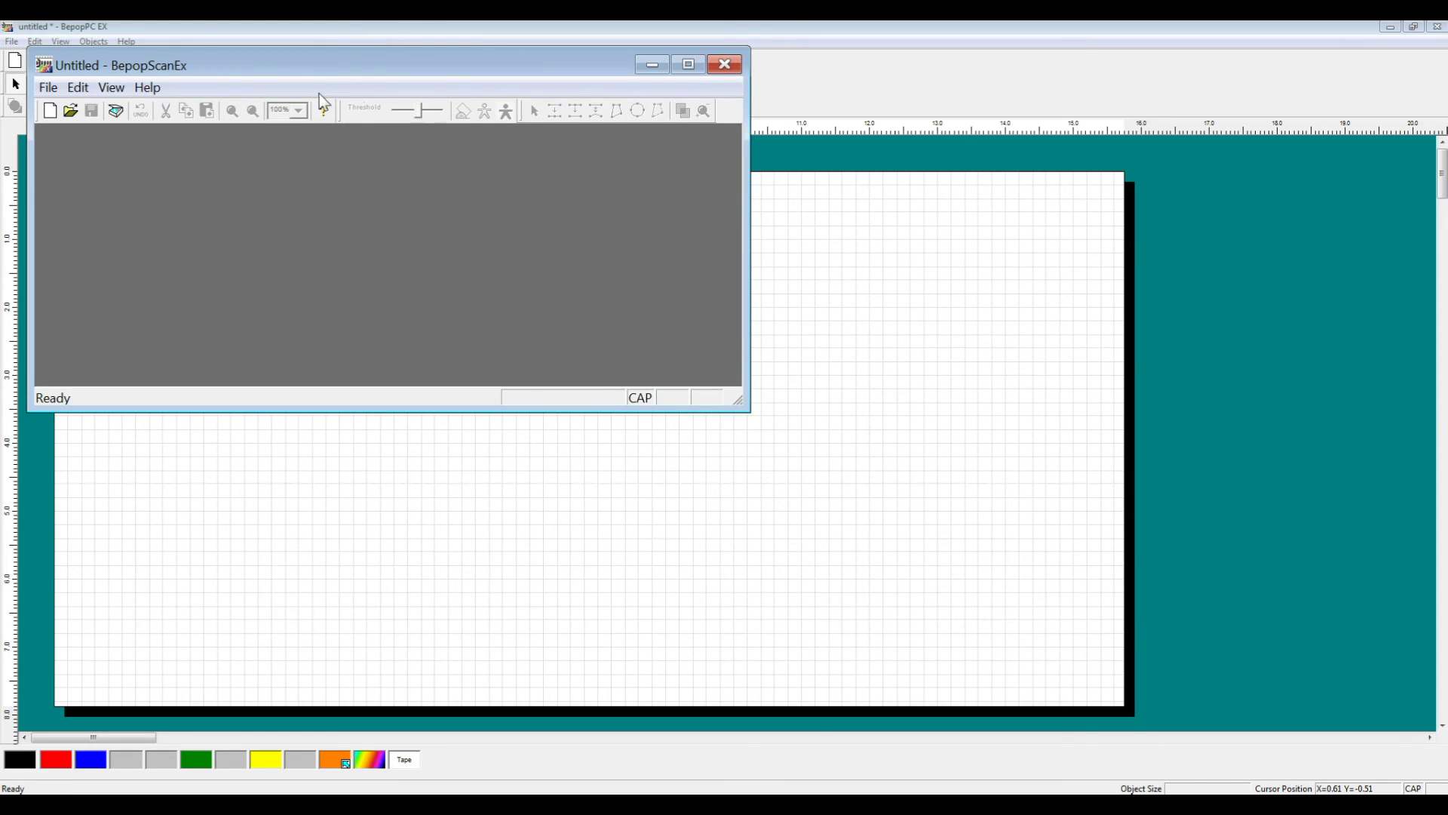
left_click(689, 65)
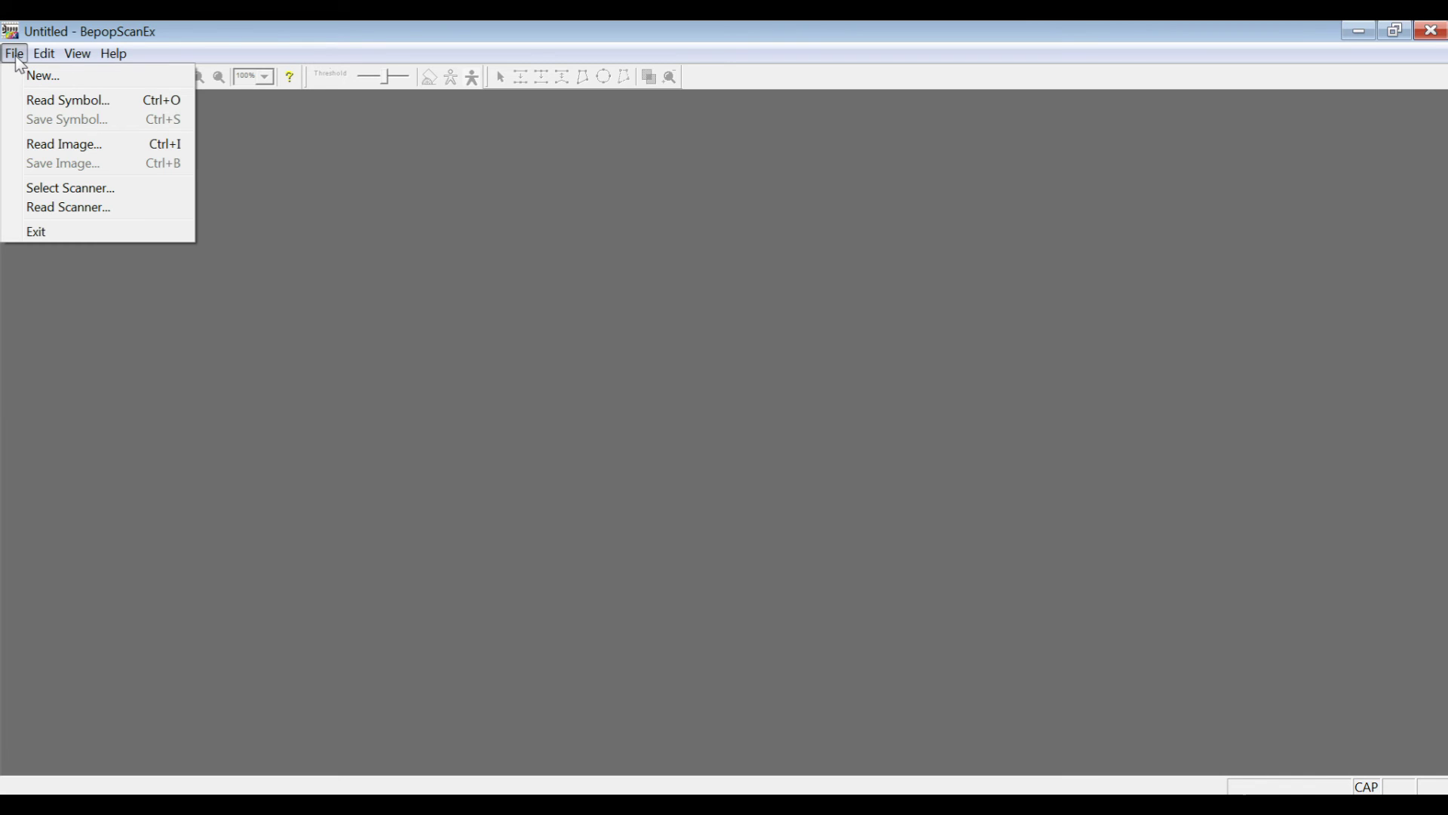
mouse_move(44, 53)
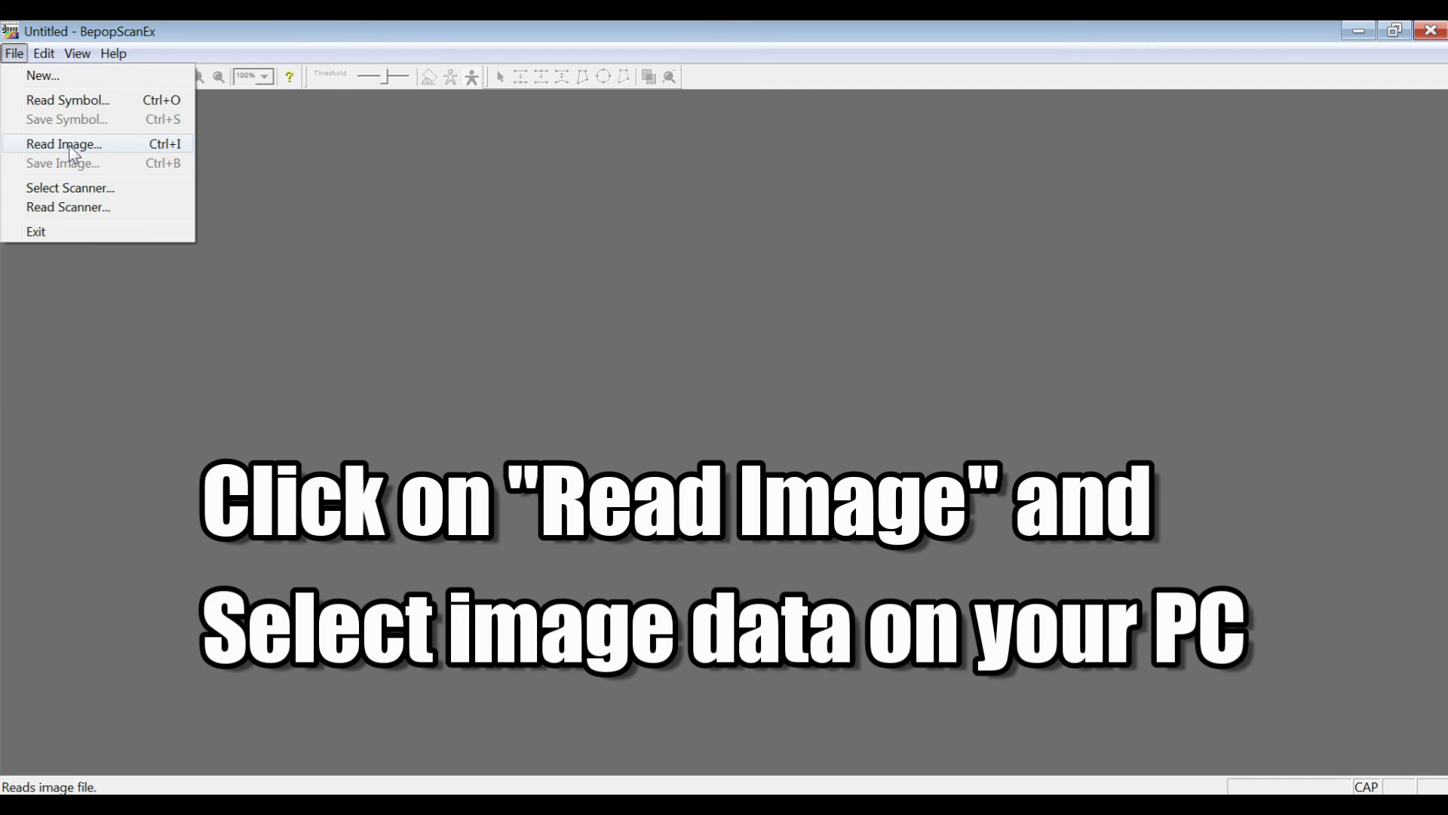
left_click(69, 147)
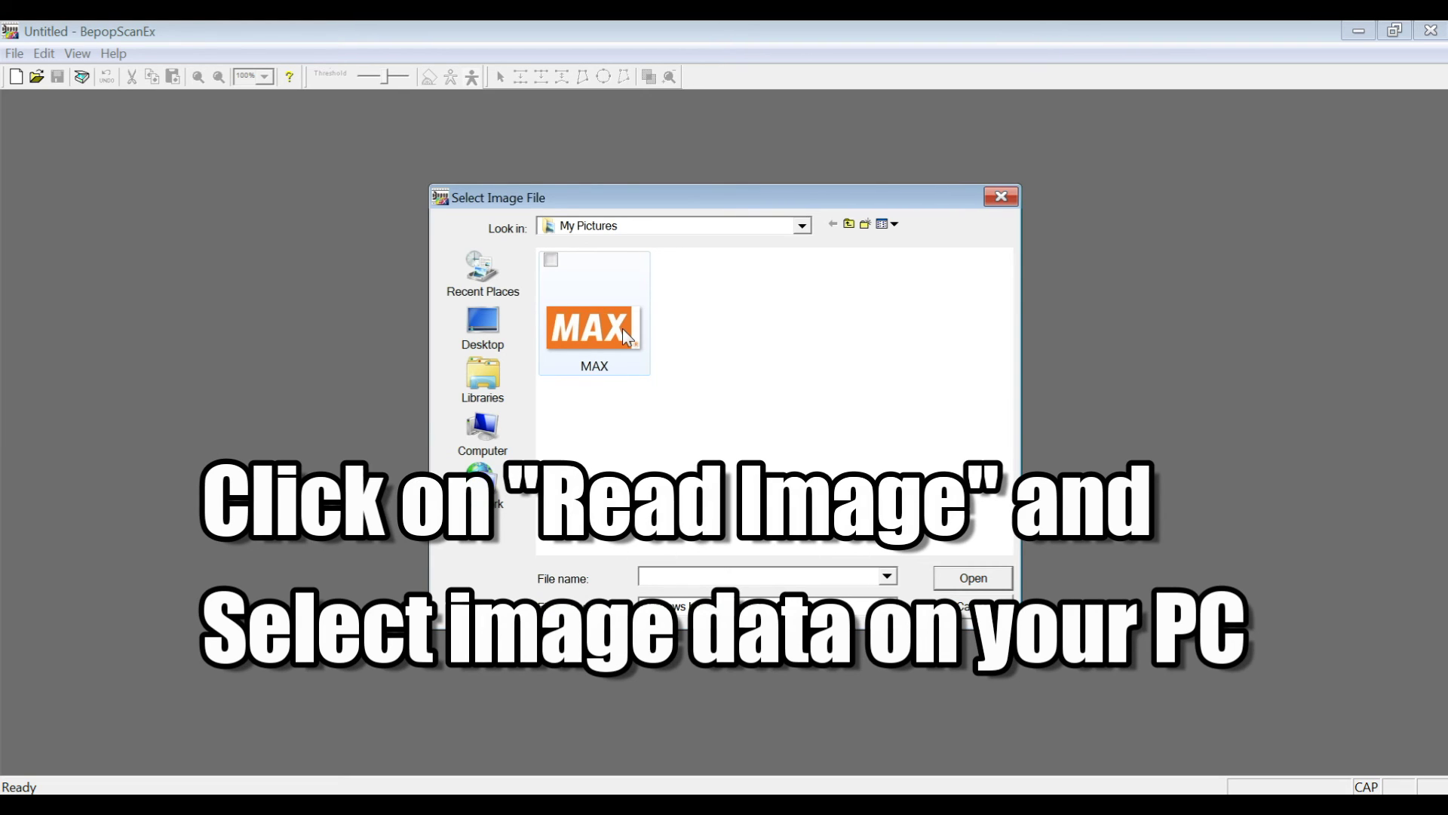
left_click(622, 329)
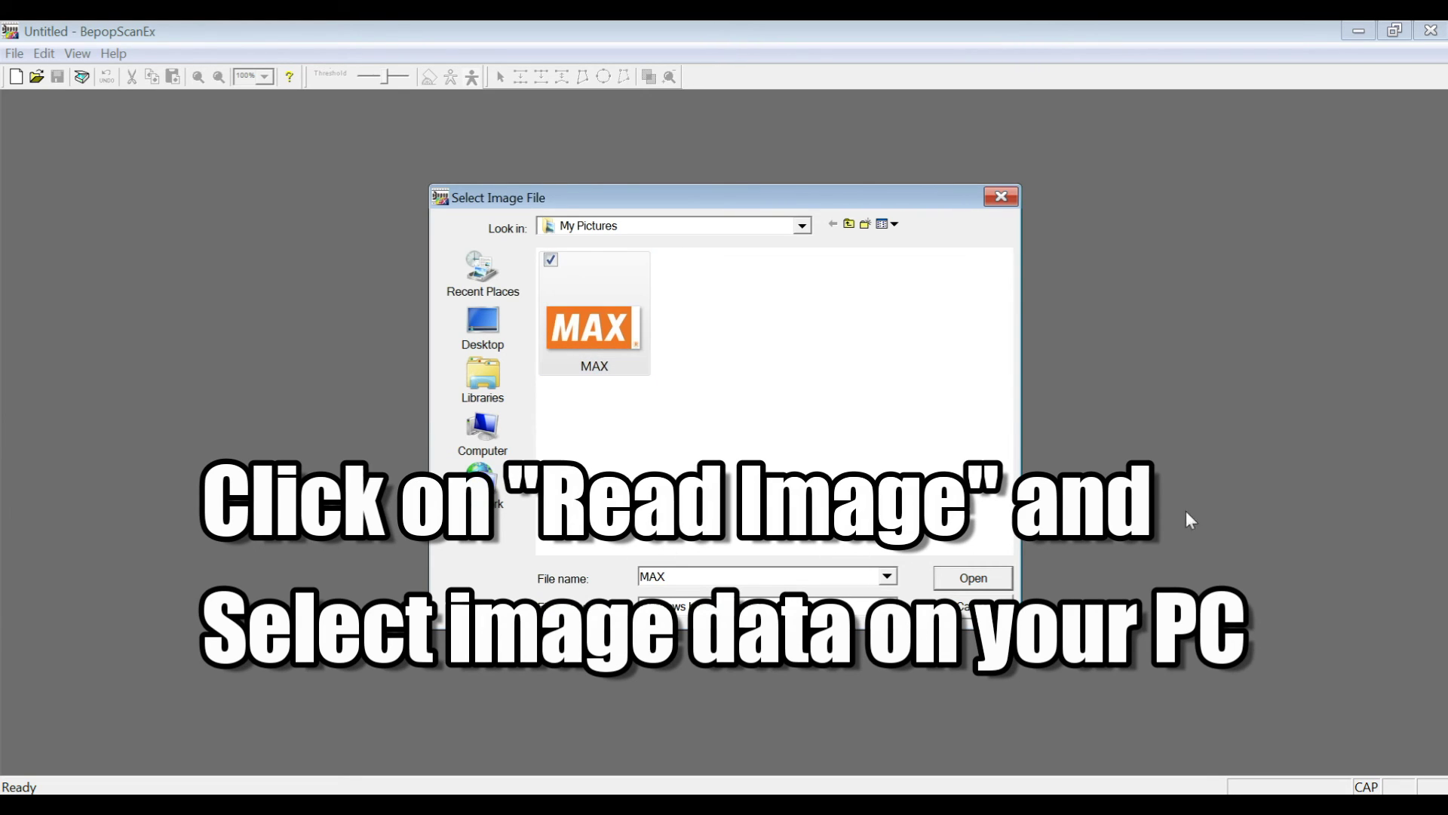
left_click(973, 581)
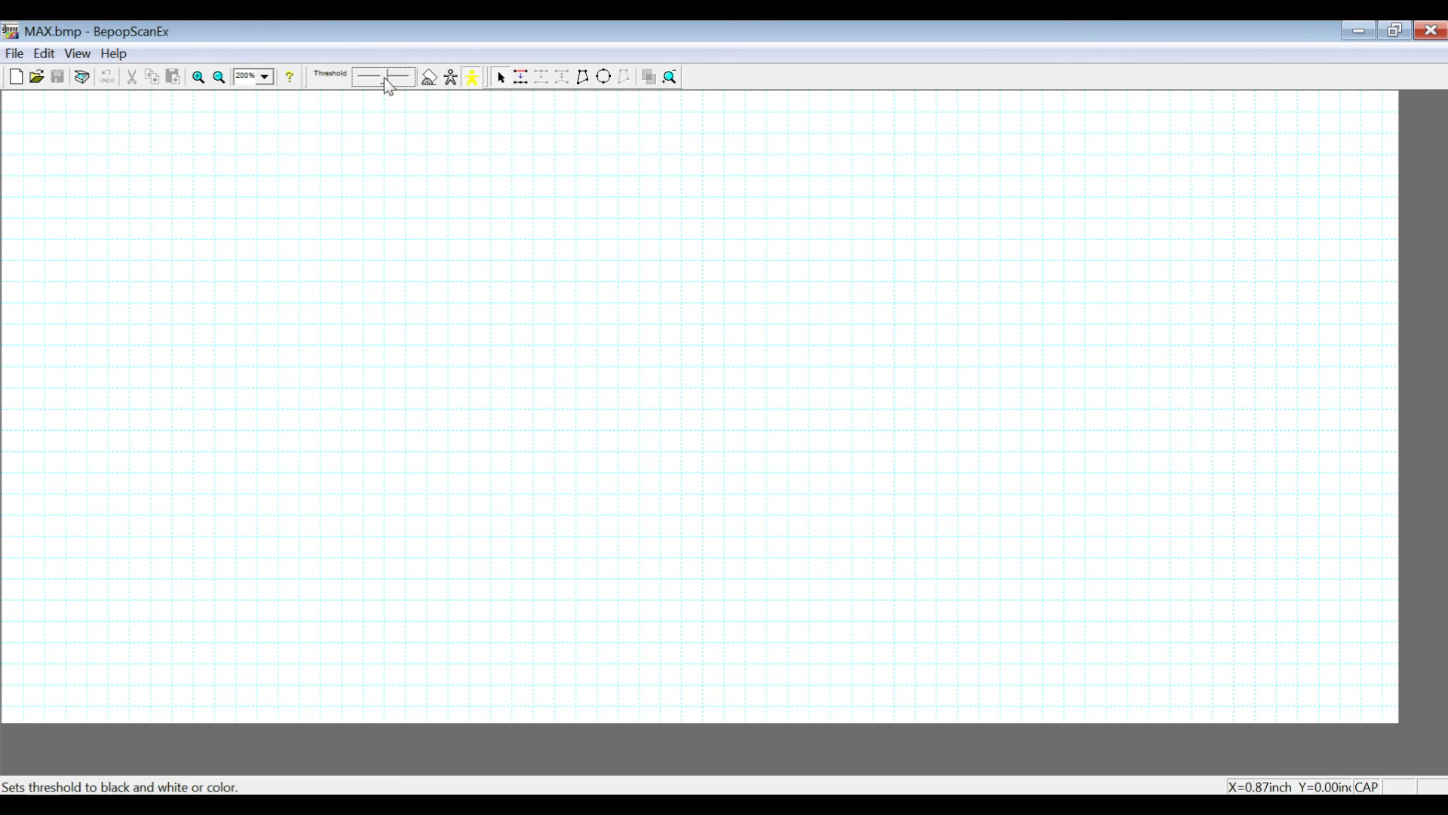
Raise the color threshold slightly until the thin ring around the ® mark forms a continuous line
left_click_drag(383, 79, 389, 78)
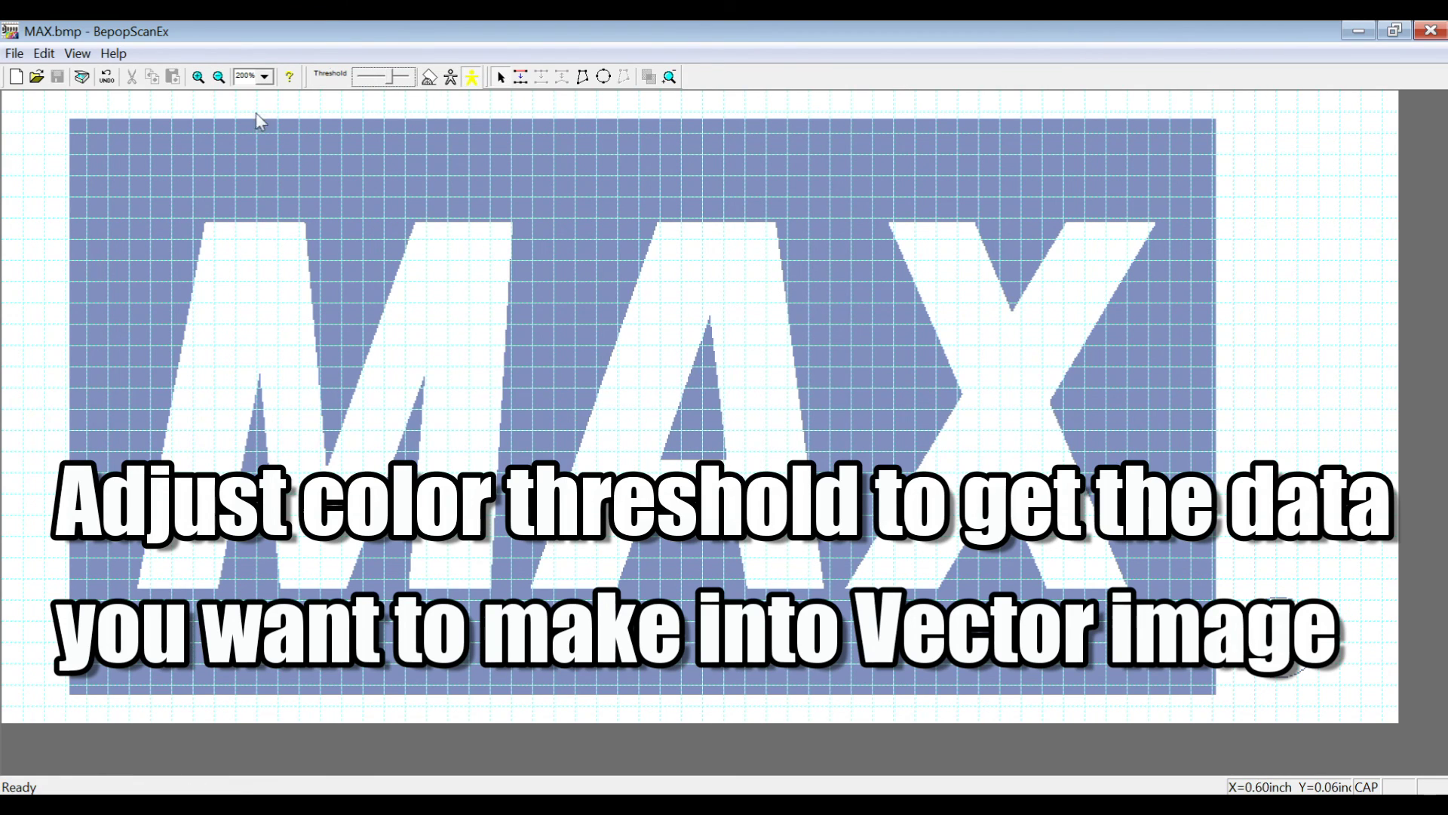
left_click(266, 77)
left_click(202, 85)
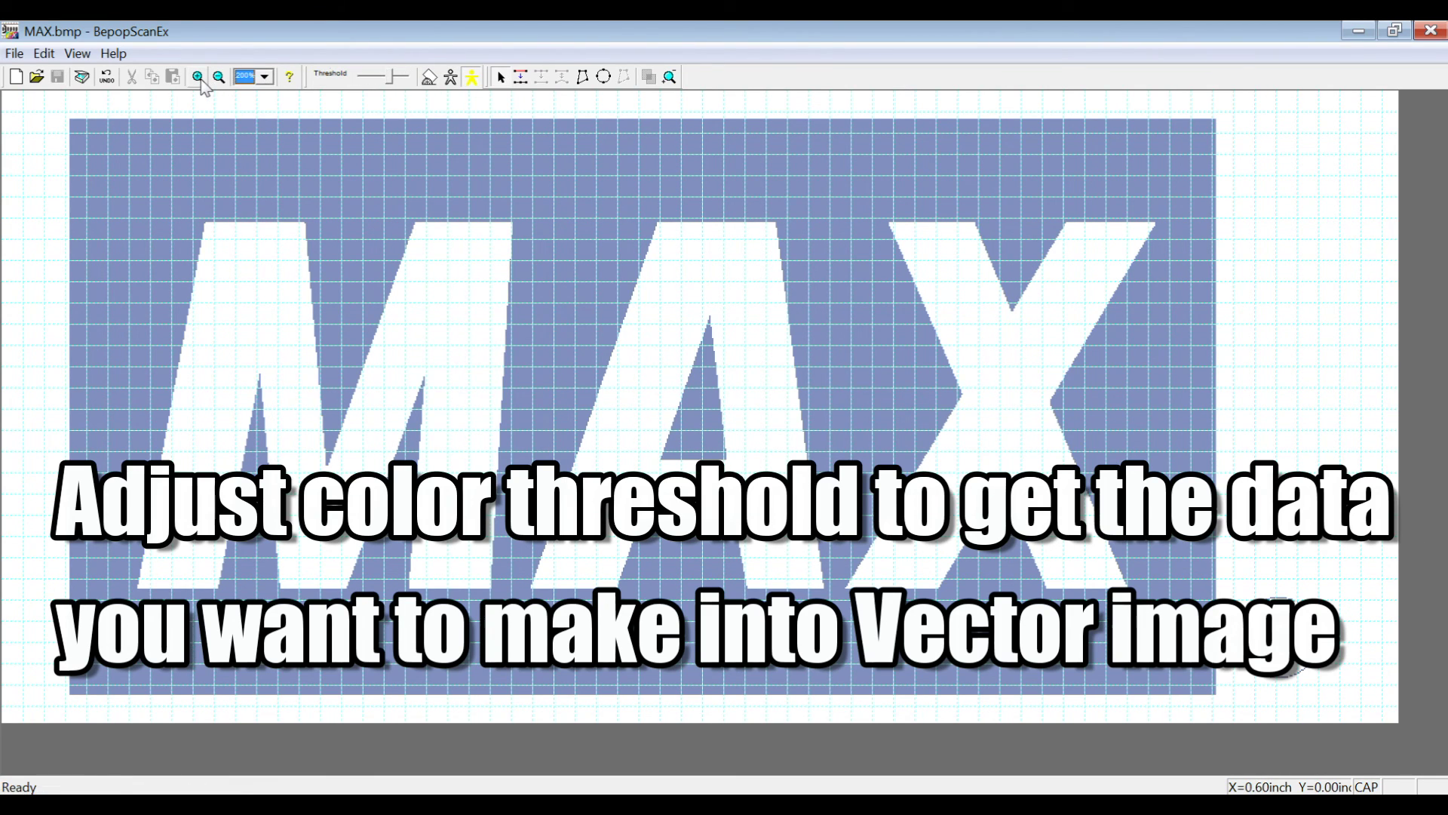
left_click(200, 78)
left_click(1199, 598)
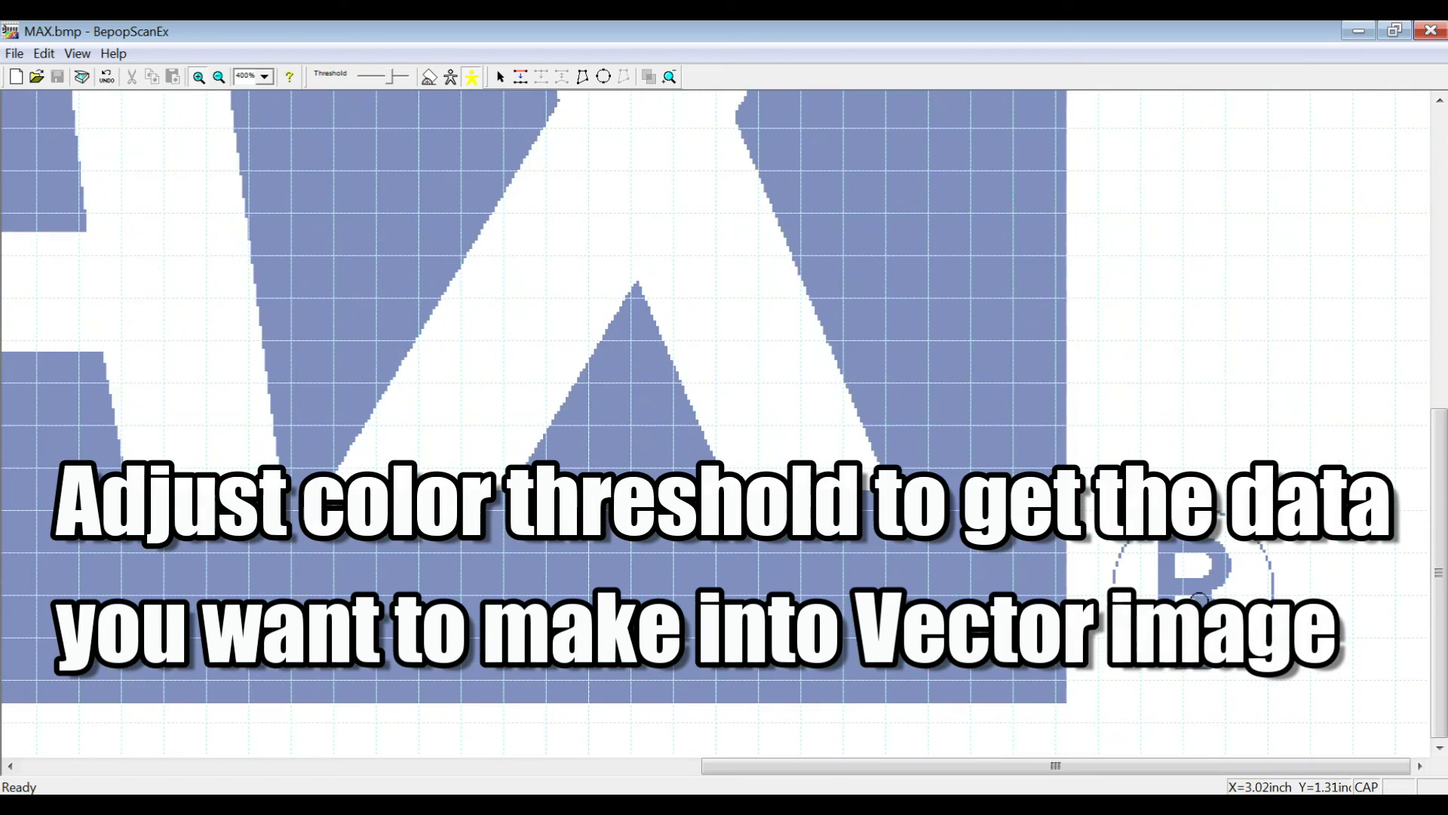
left_click(1201, 599)
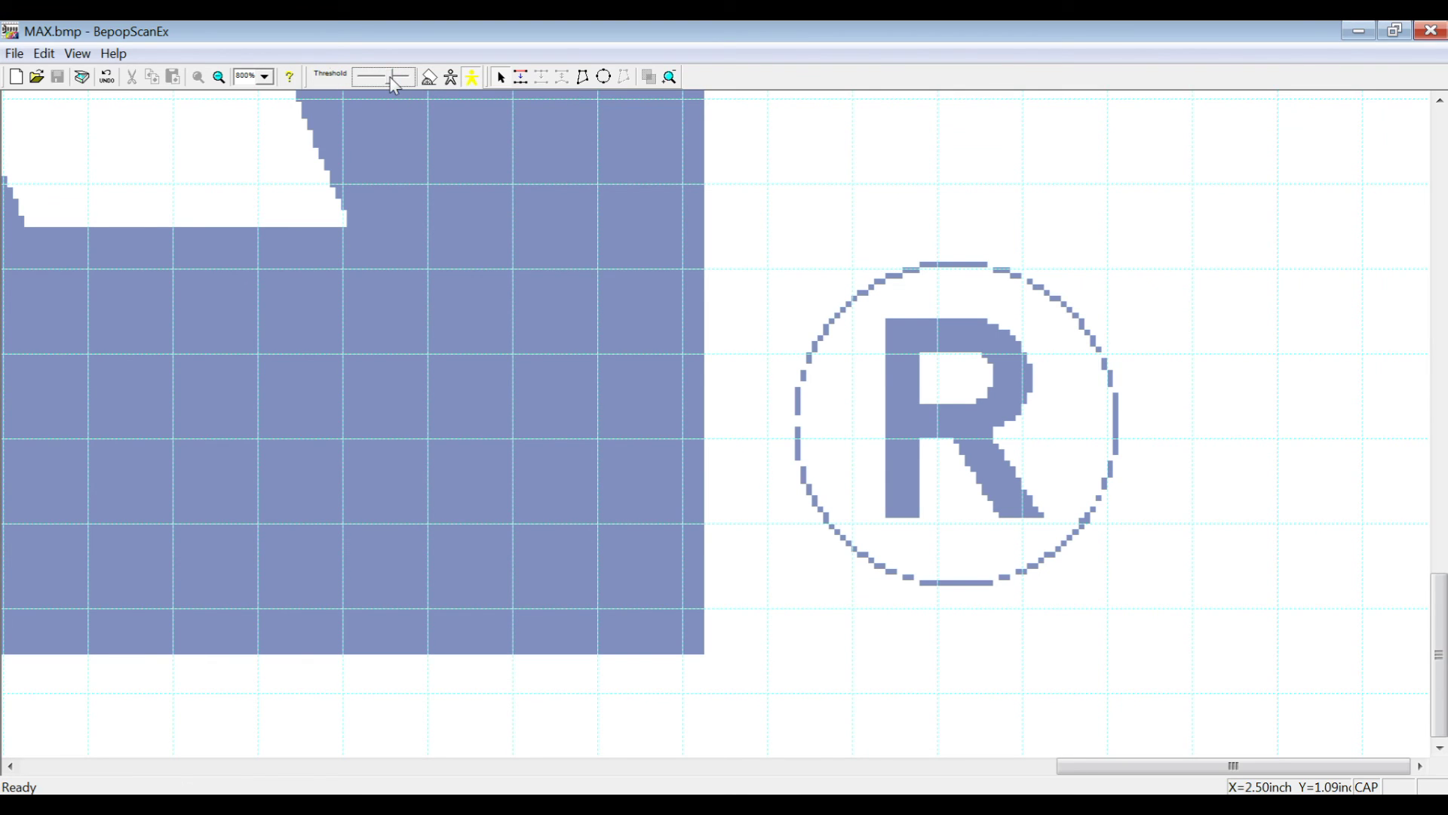
left_click_drag(392, 78, 398, 78)
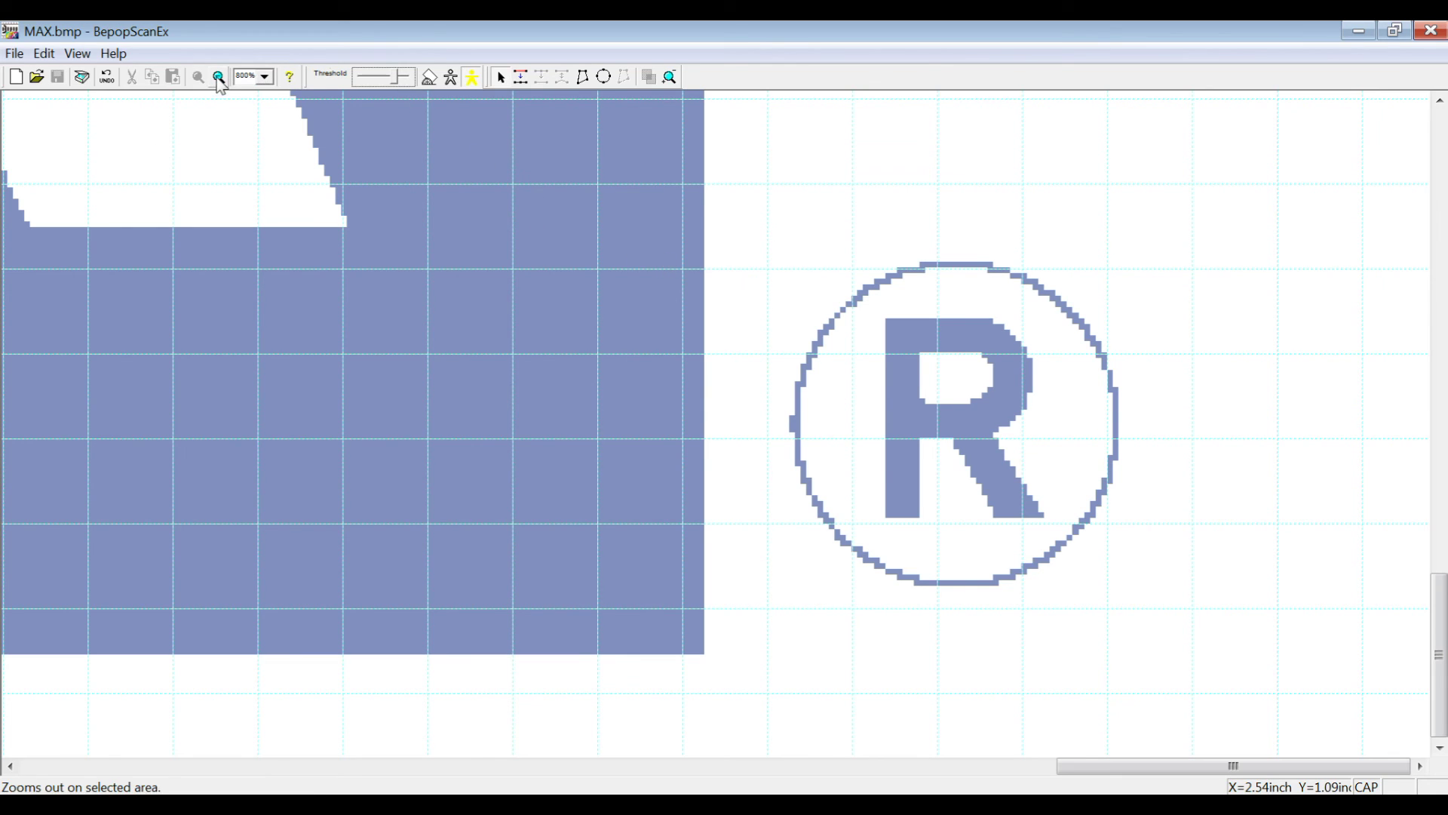
Convert the thresholded MAX logo image into vector outlines
left_click(220, 78)
left_click(241, 175)
left_click(241, 175)
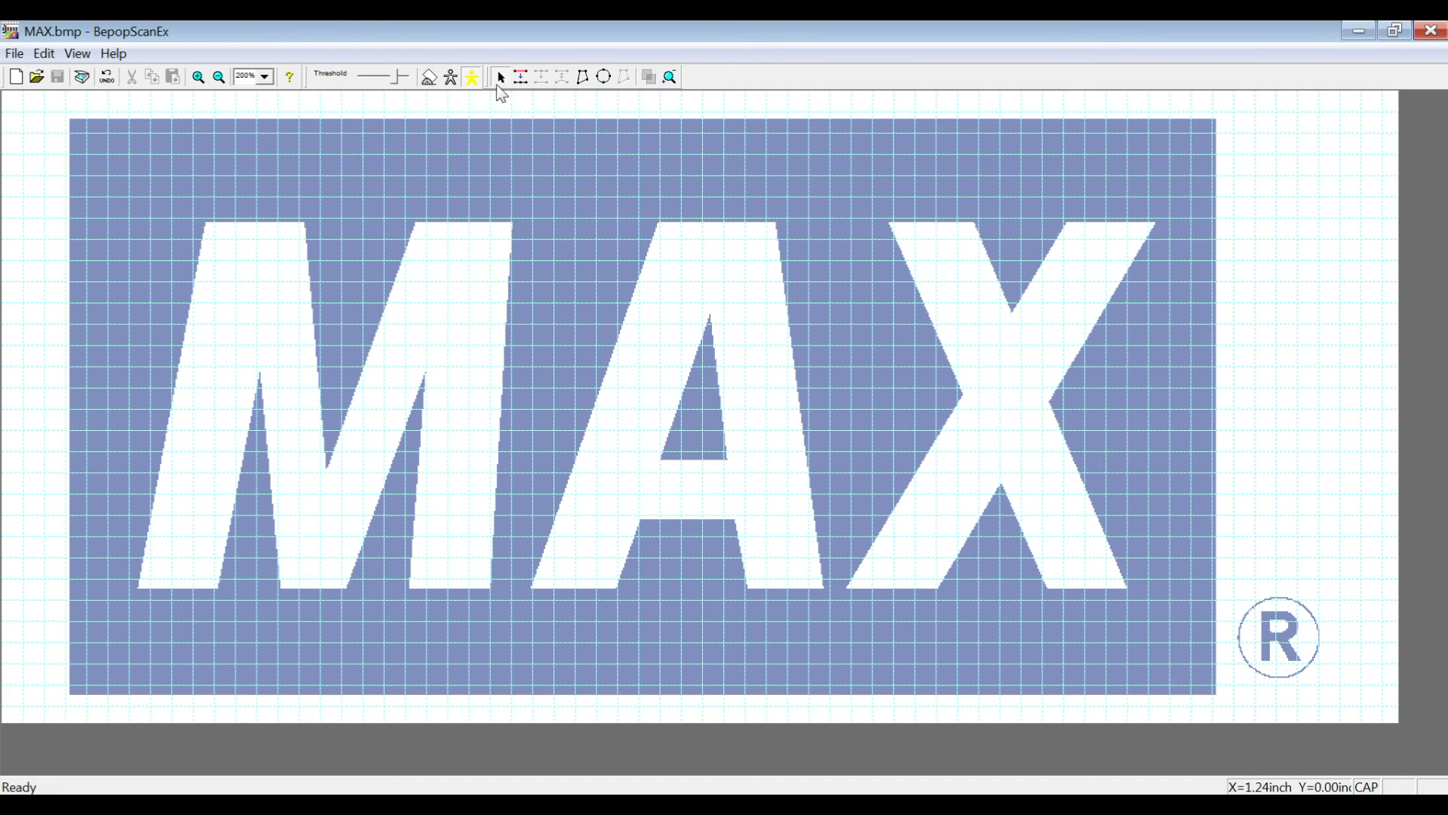
left_click(451, 77)
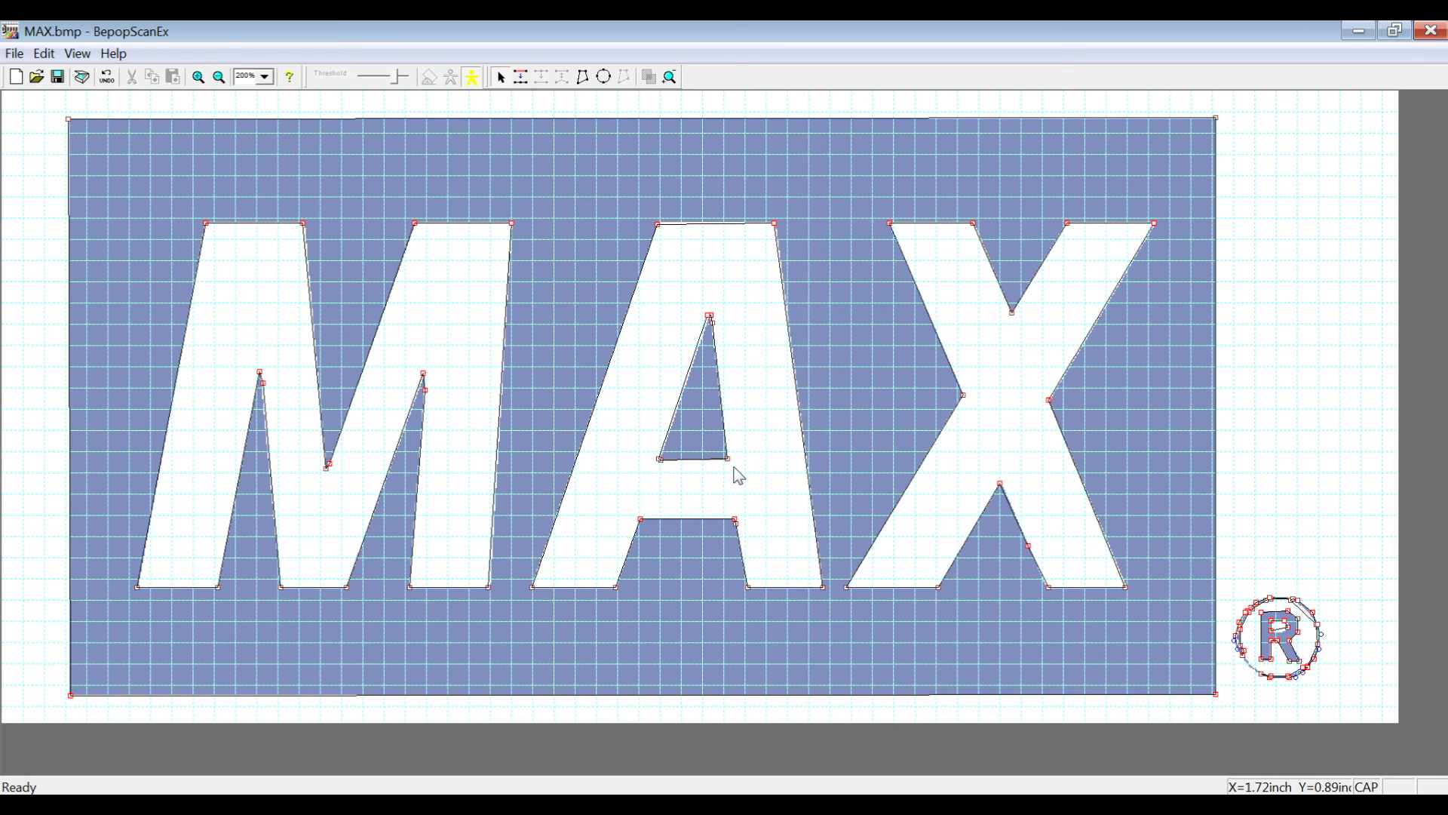
left_click(473, 77)
Save the vectorized logo as a symbol named MAX LOGO in the group 38 MySymbols
left_click(14, 54)
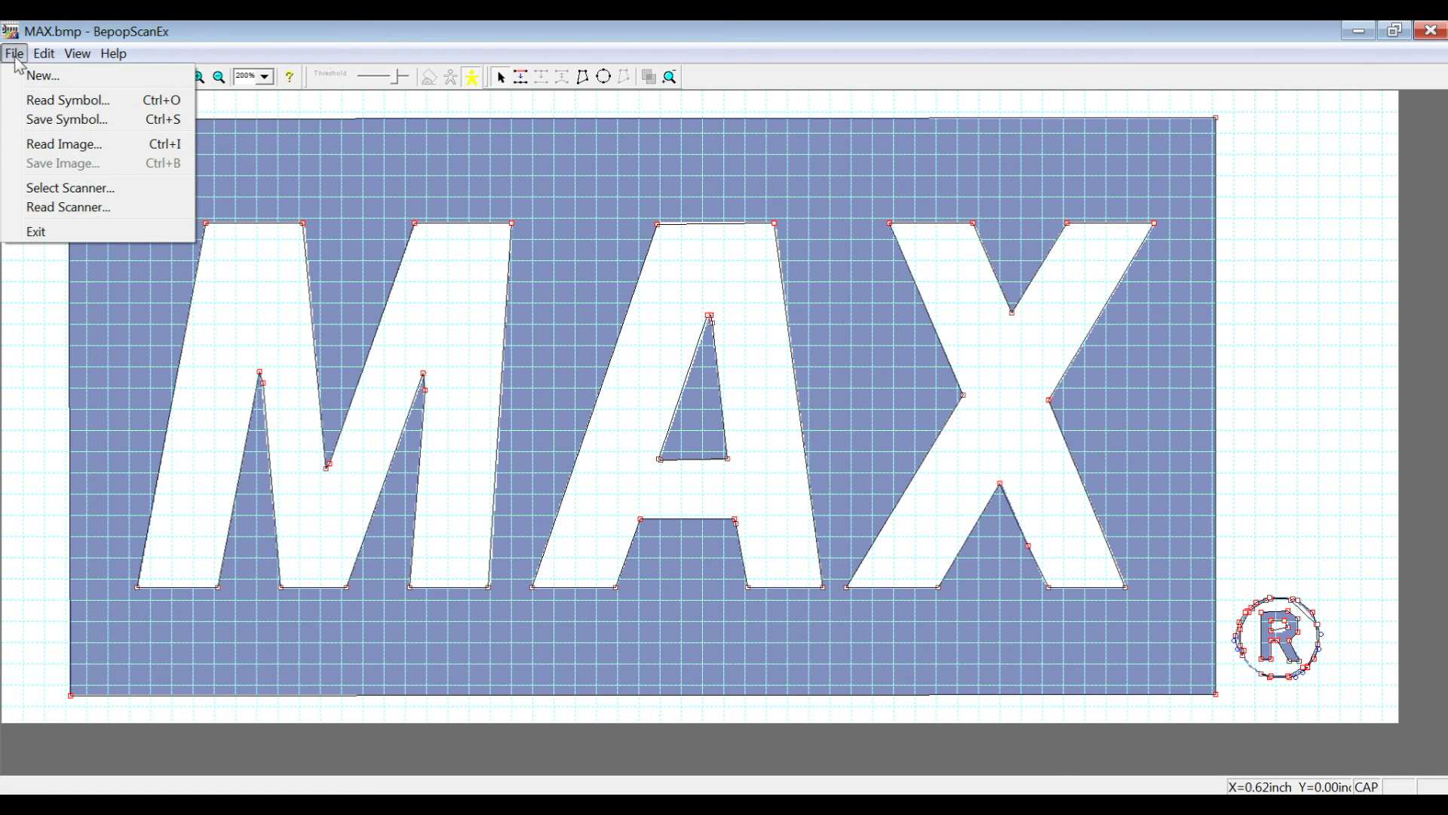
left_click(45, 127)
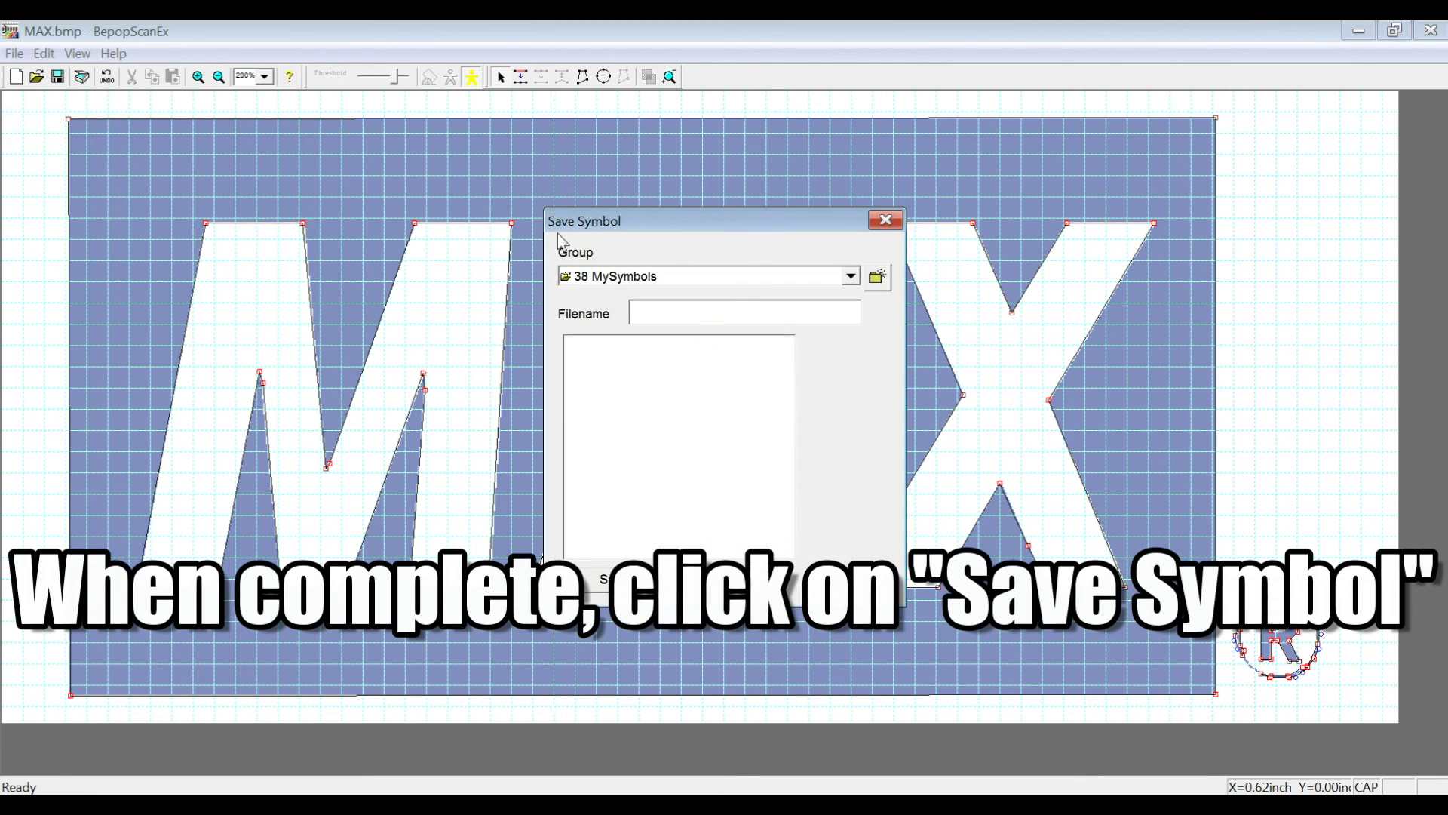
left_click(850, 276)
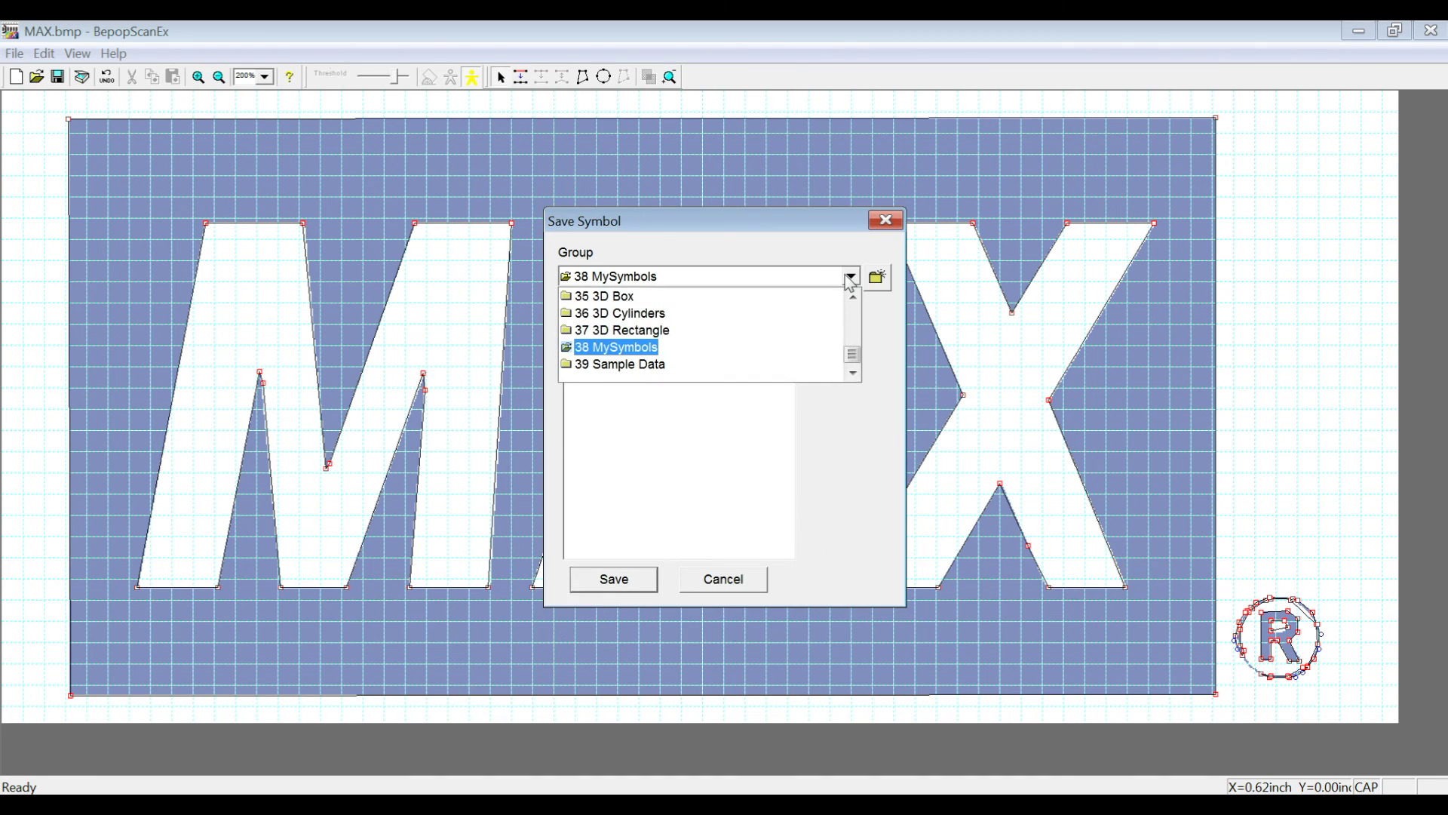
left_click(620, 347)
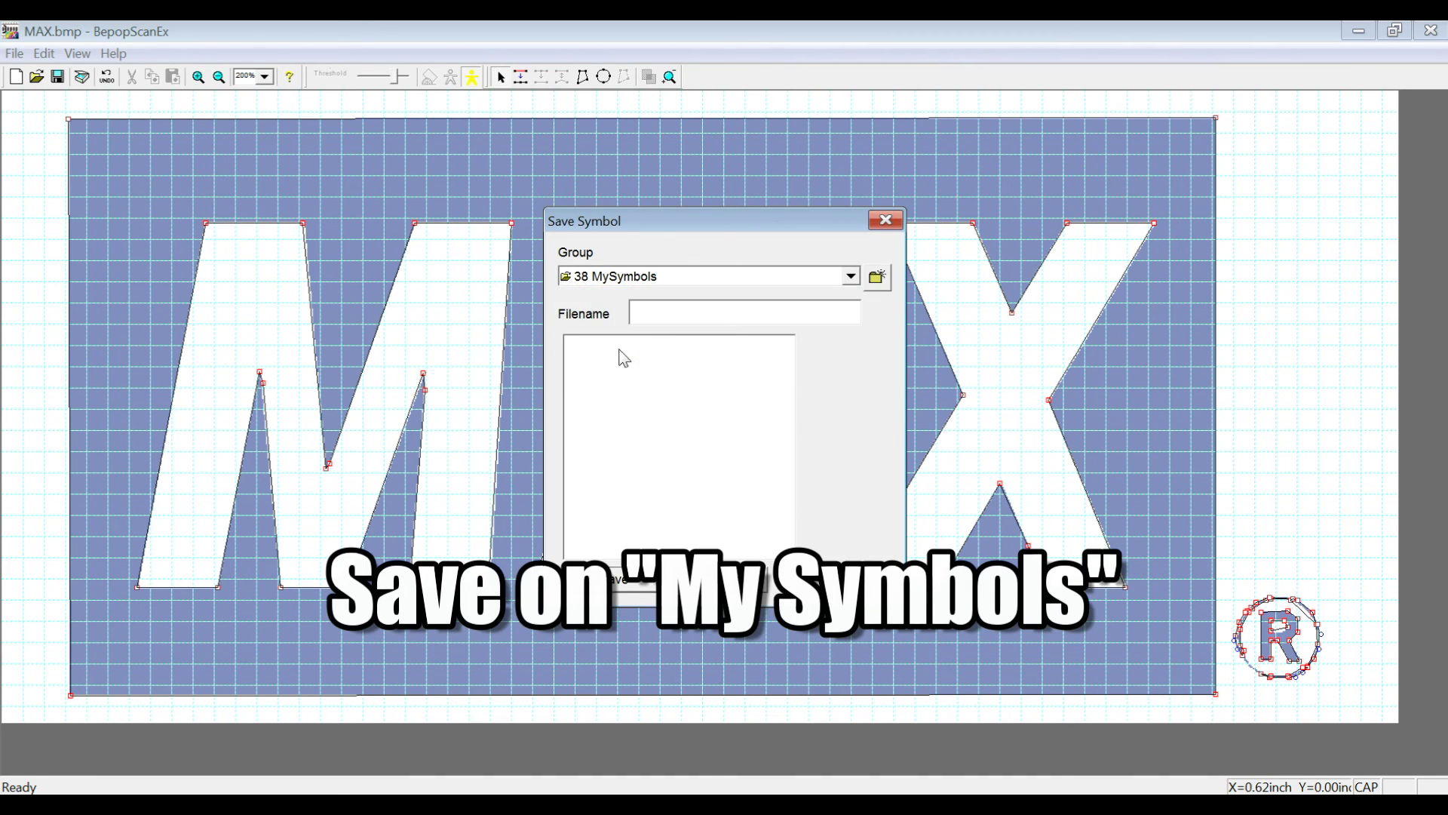
left_click(672, 309)
type("MAX LOGO")
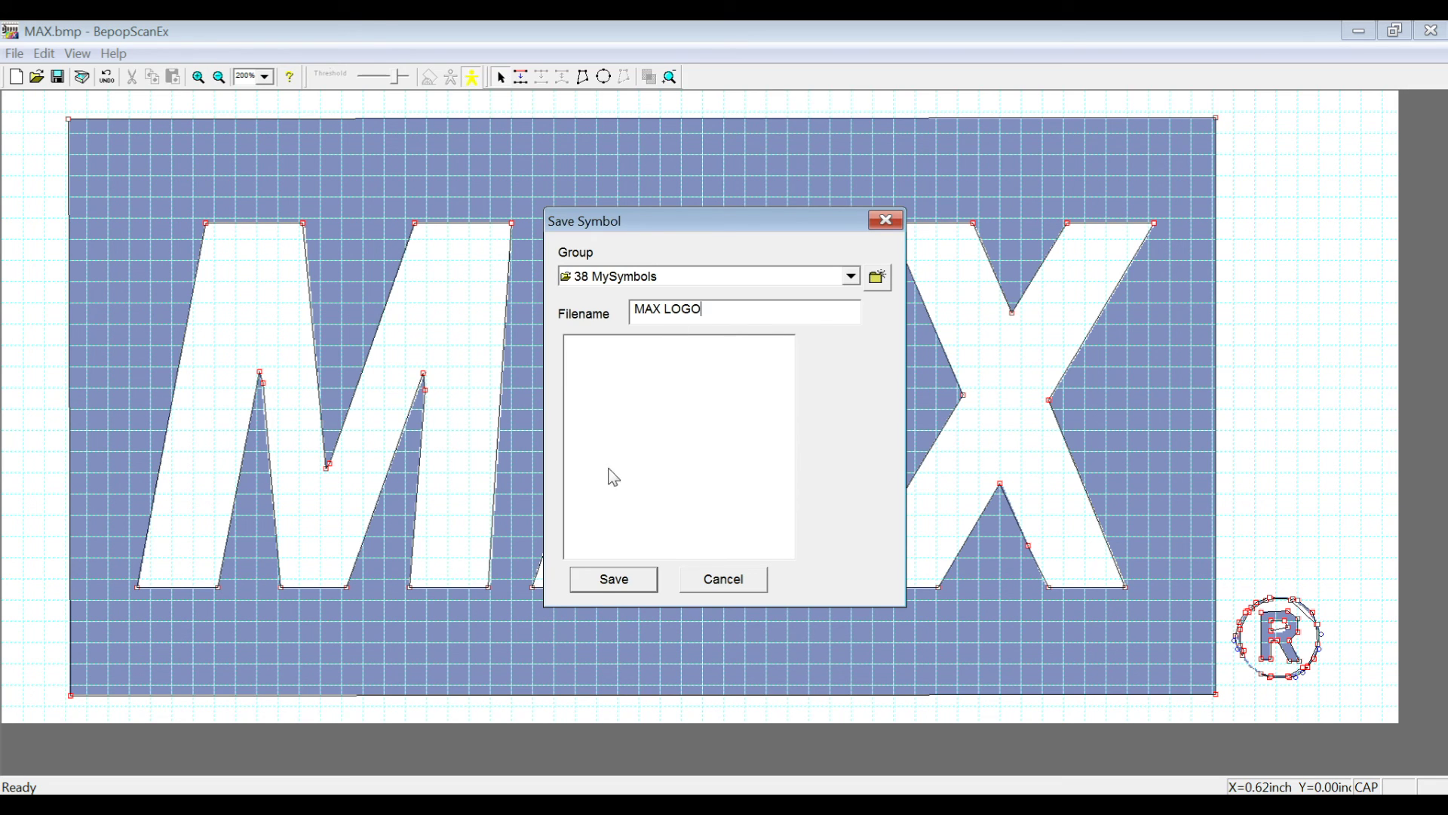
left_click(610, 585)
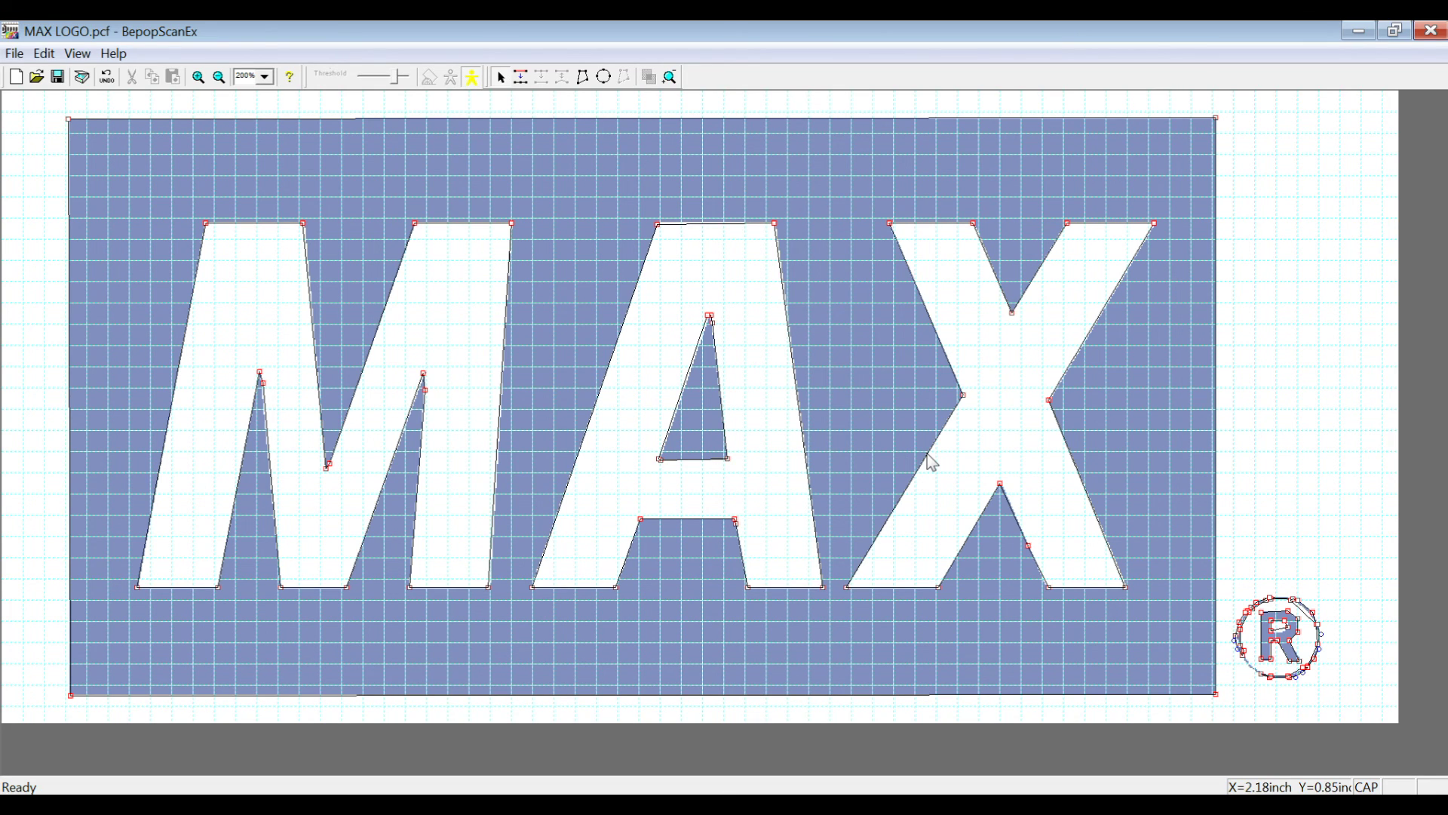
Close BepopScanEx without saving the image changes and paste the symbol data into the BepopPC EX label
left_click(1433, 34)
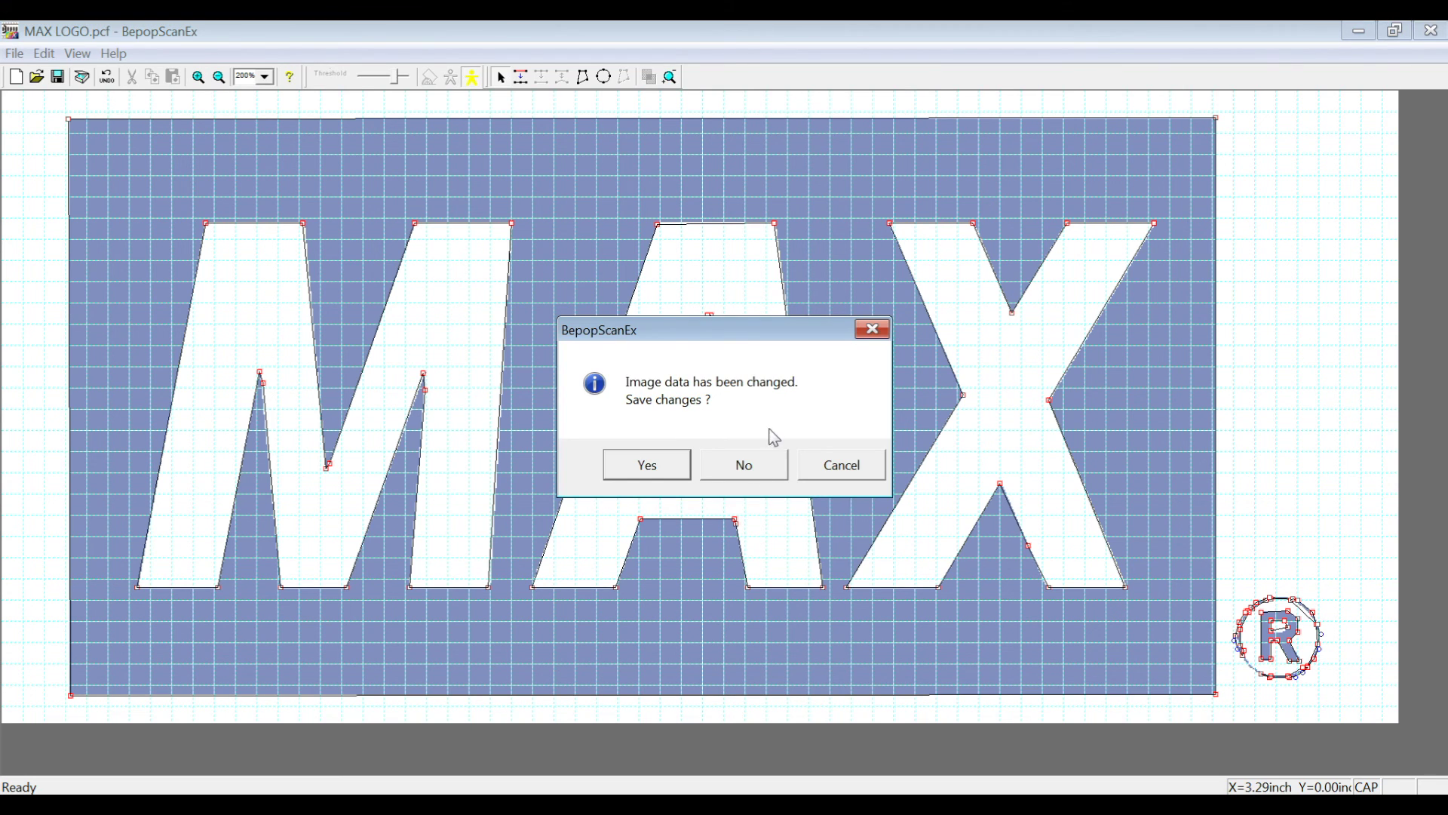
left_click(753, 468)
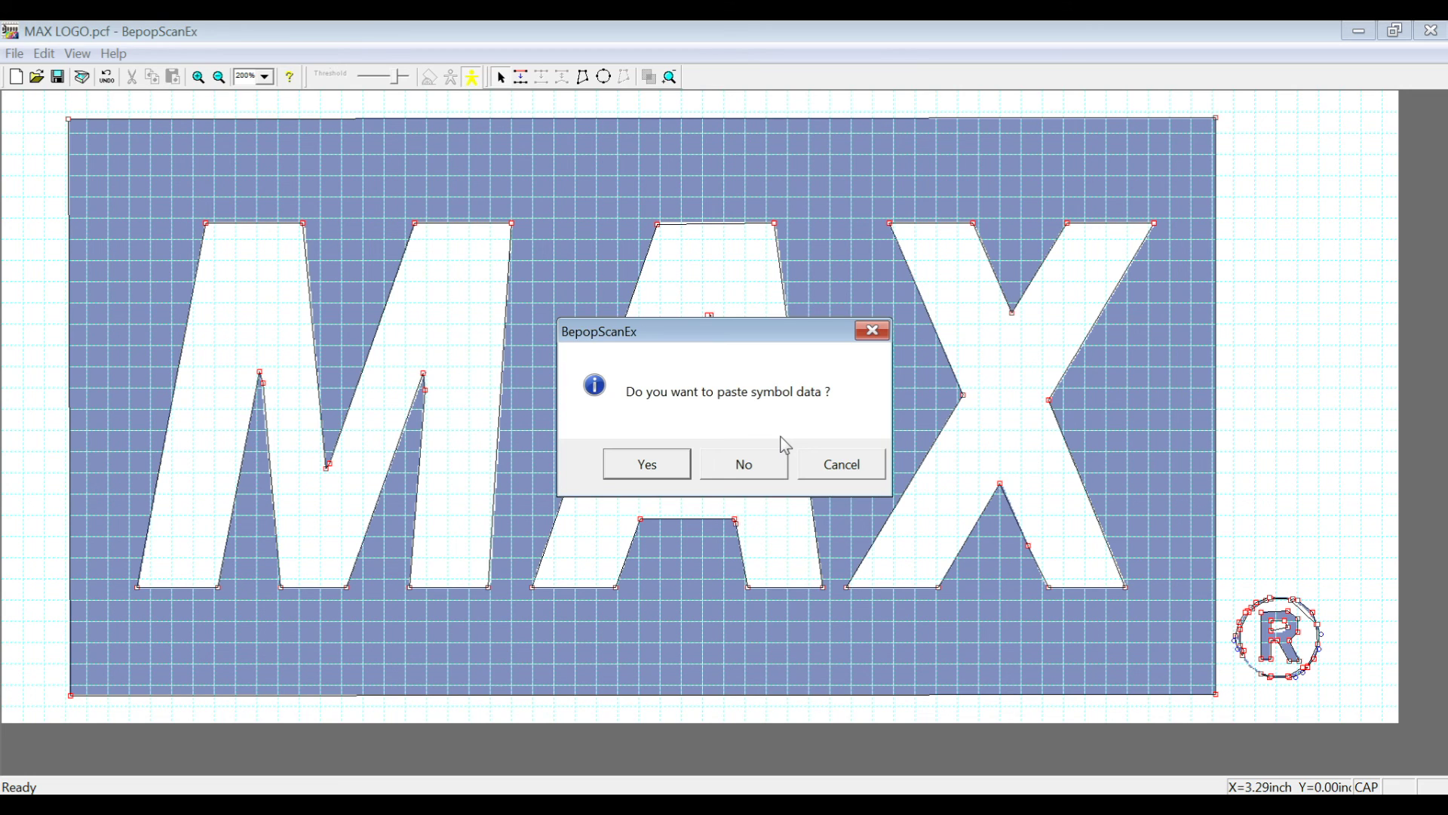
left_click(645, 464)
Place the pasted MAX logo on the label sheet and delete it
left_click_drag(811, 468, 431, 333)
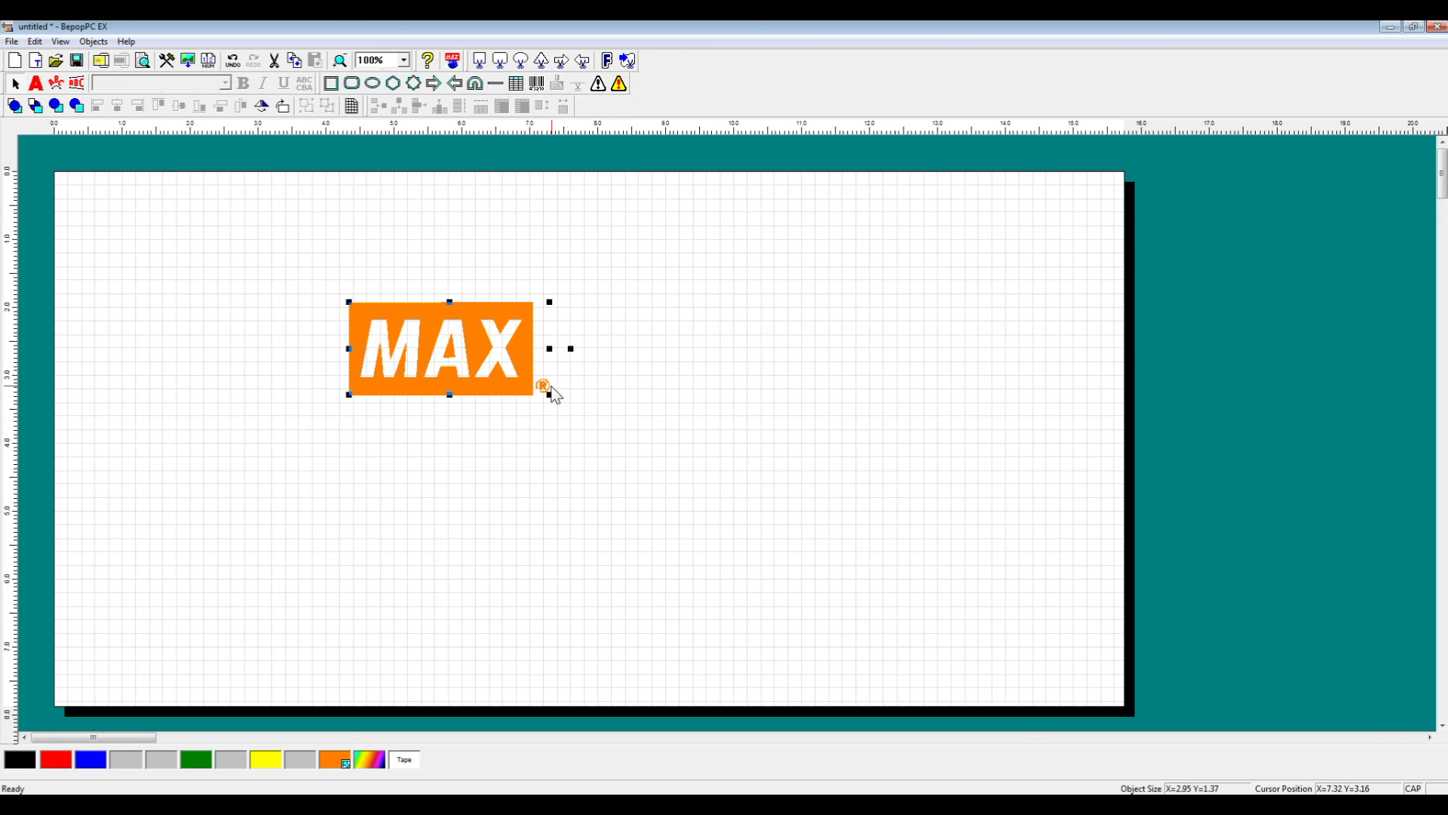
key("Delete")
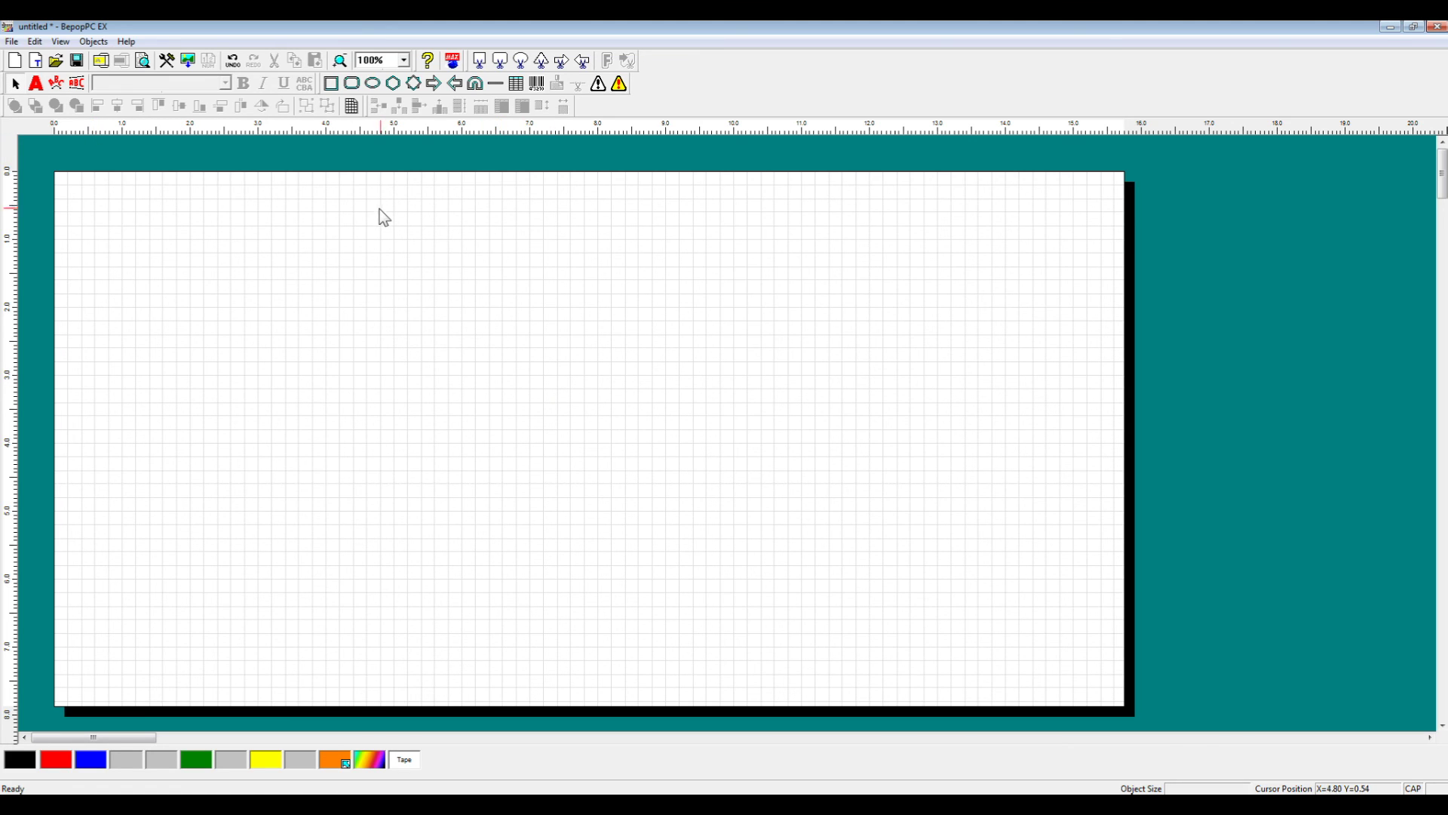
Insert the mono-color symbol MAX LOGO from the group 38 MySymbols and place it in the label sheet's upper-left corner
left_click(599, 84)
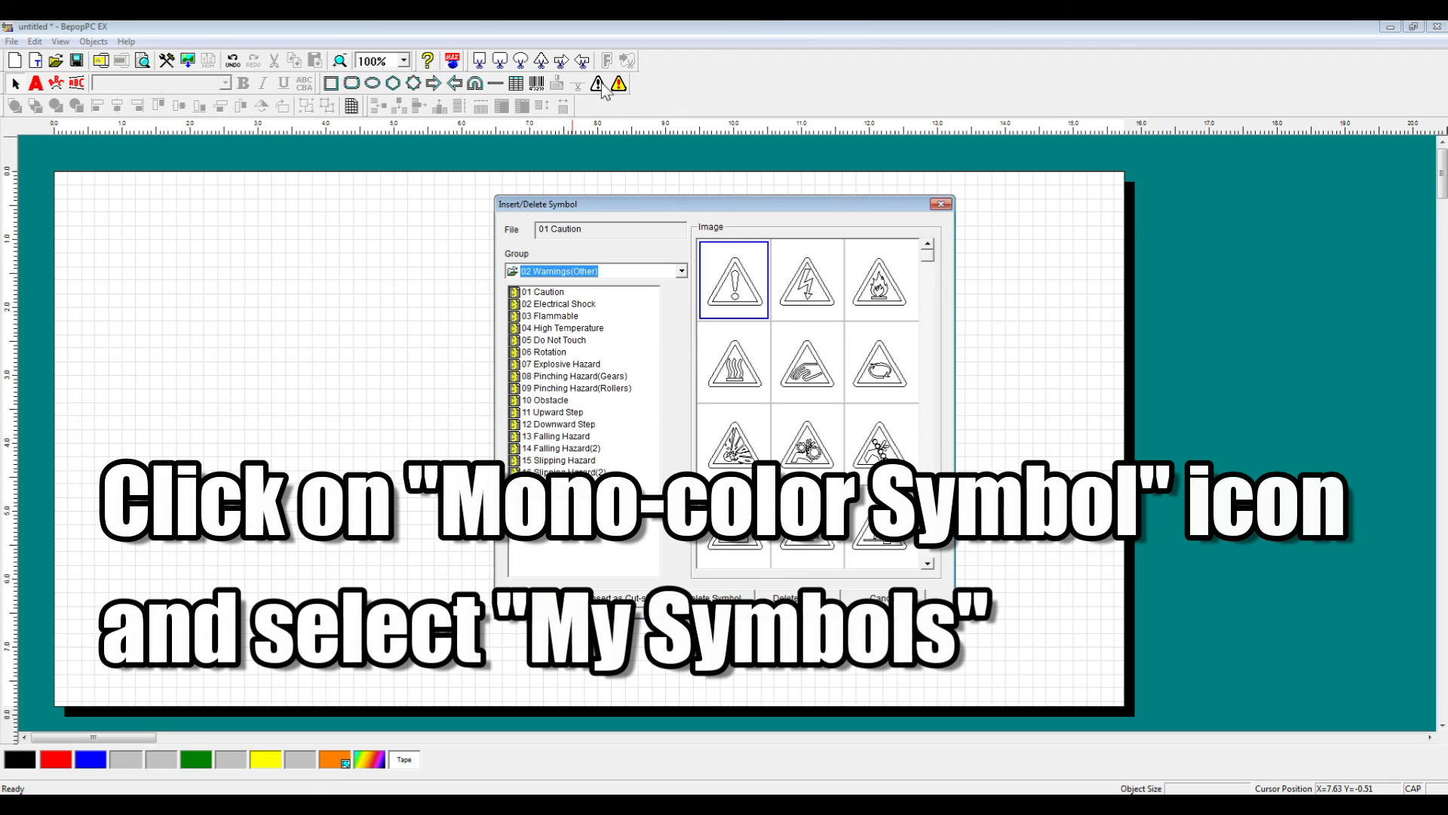
left_click(682, 271)
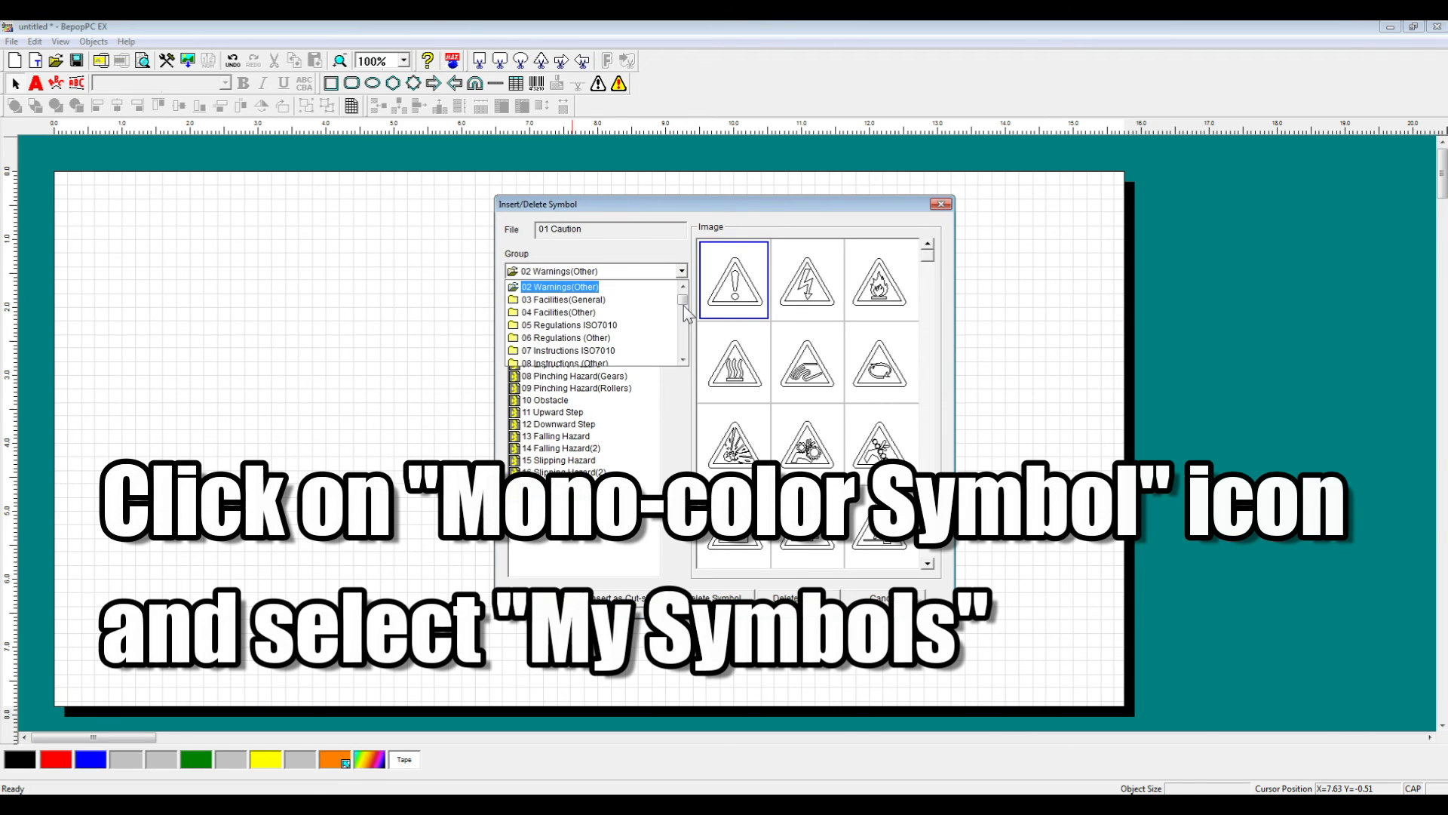
left_click(682, 358)
left_click(681, 271)
left_click_drag(683, 293, 683, 356)
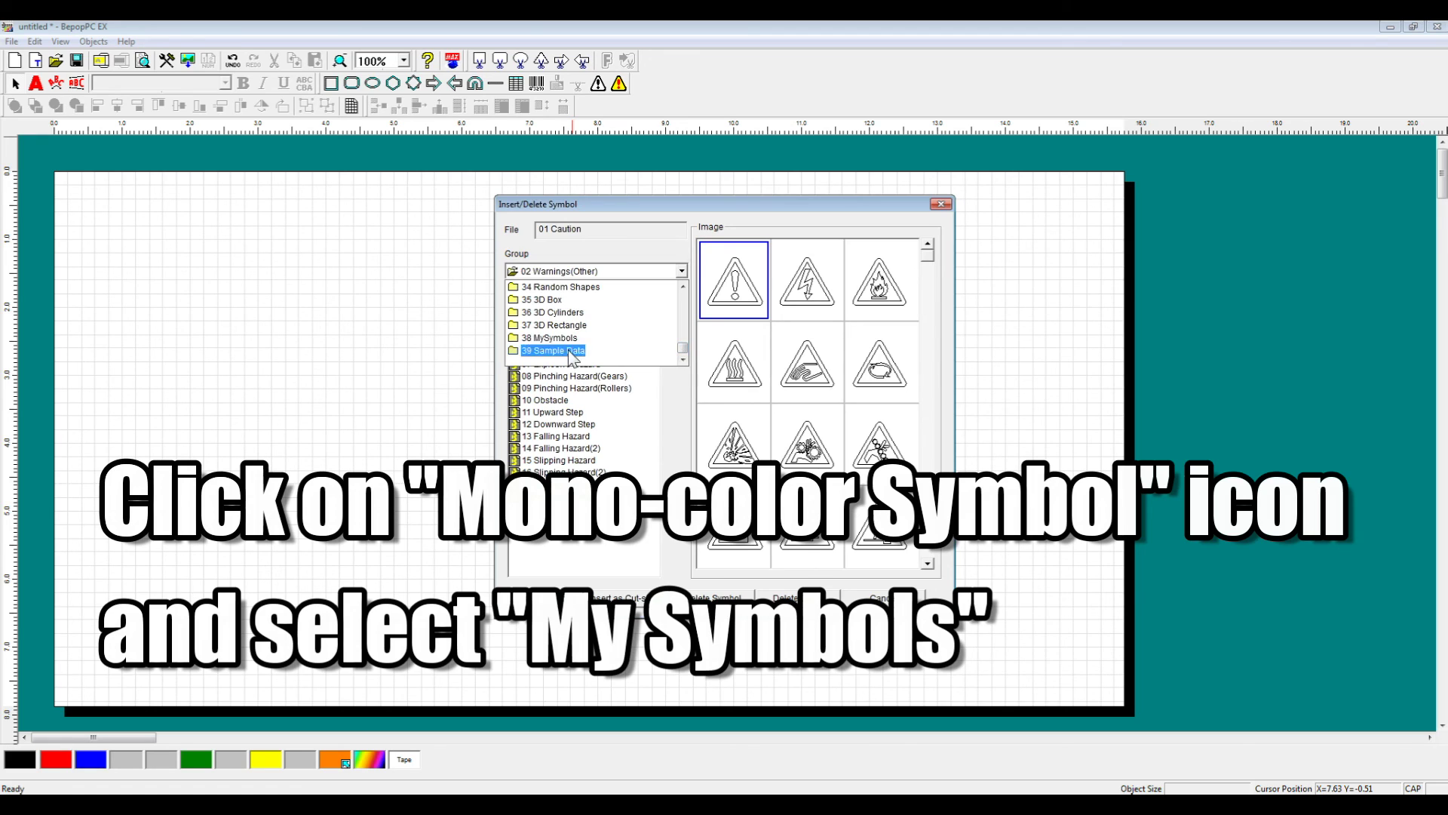
left_click(567, 350)
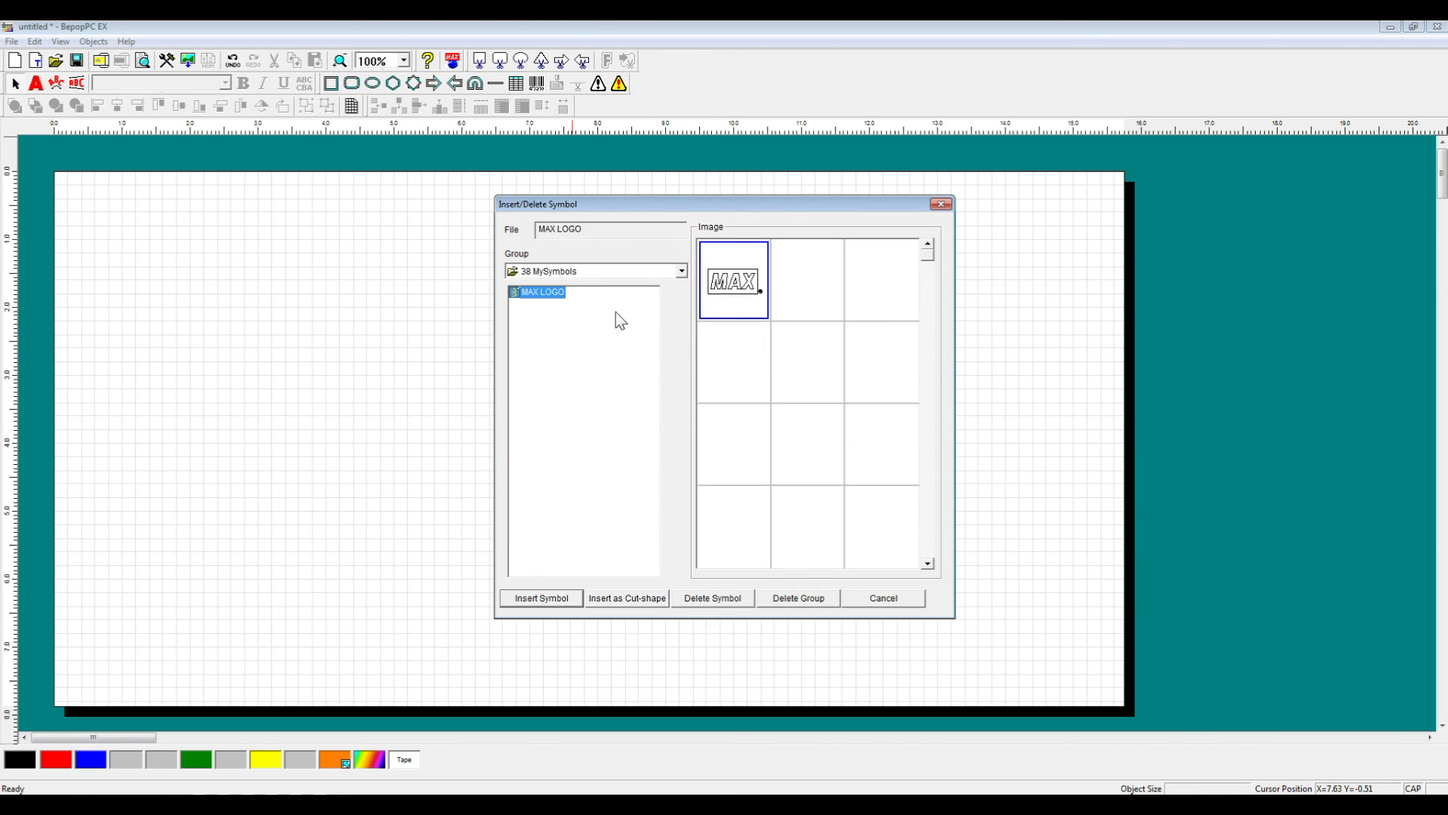
left_click(563, 600)
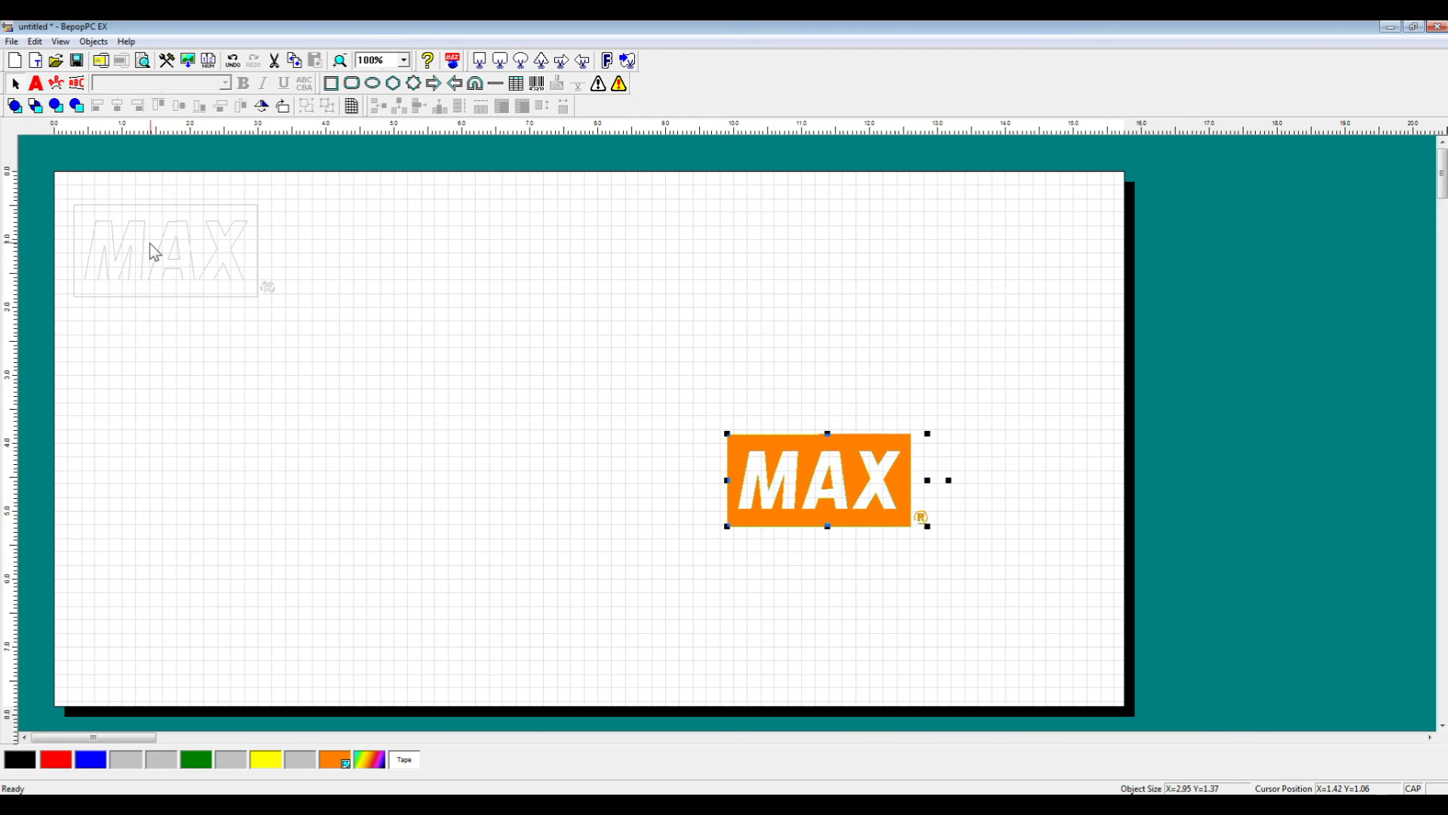
left_click(153, 249)
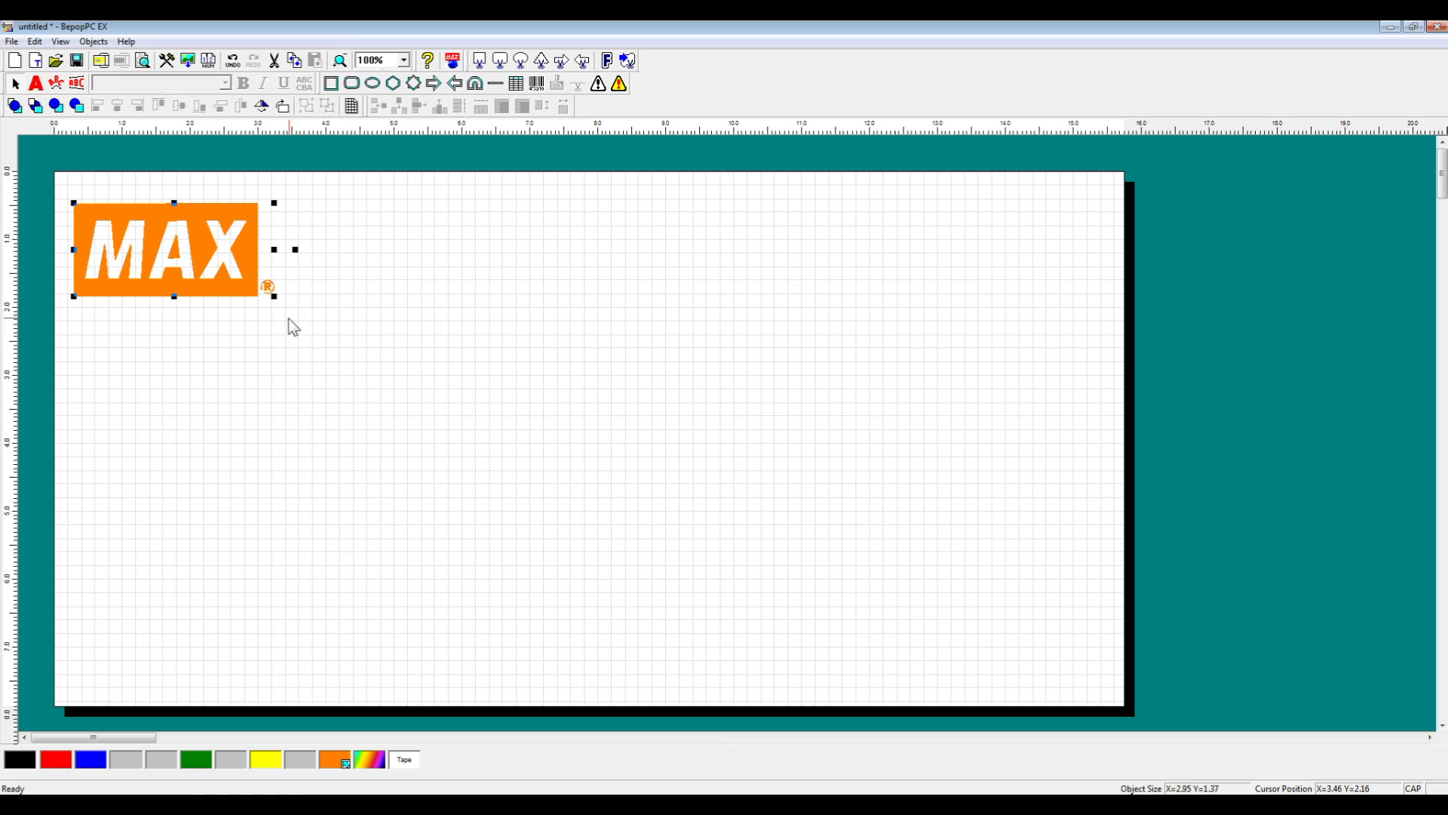